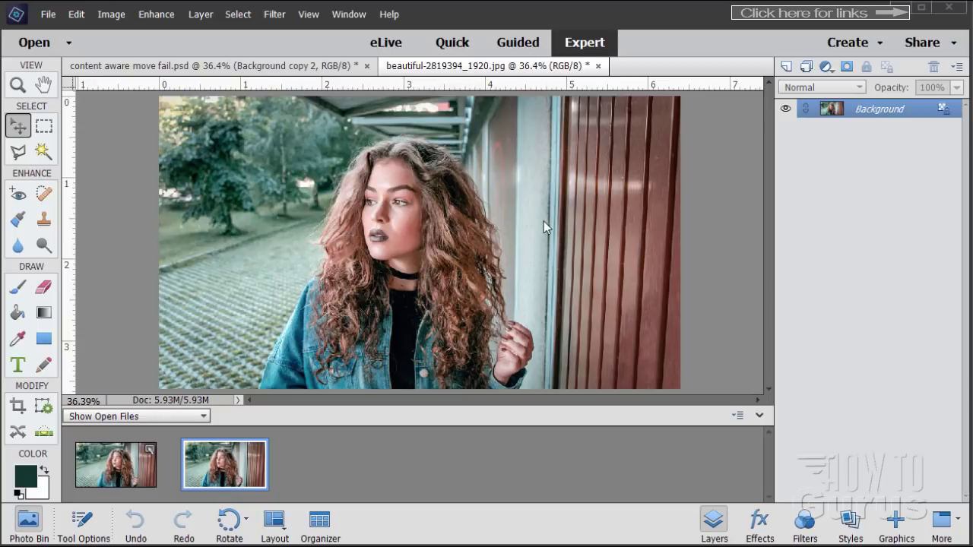
Step: Compare the layered content aware move fail.psd with the original beautiful-2819394_1920.jpg portrait
left_click(243, 67)
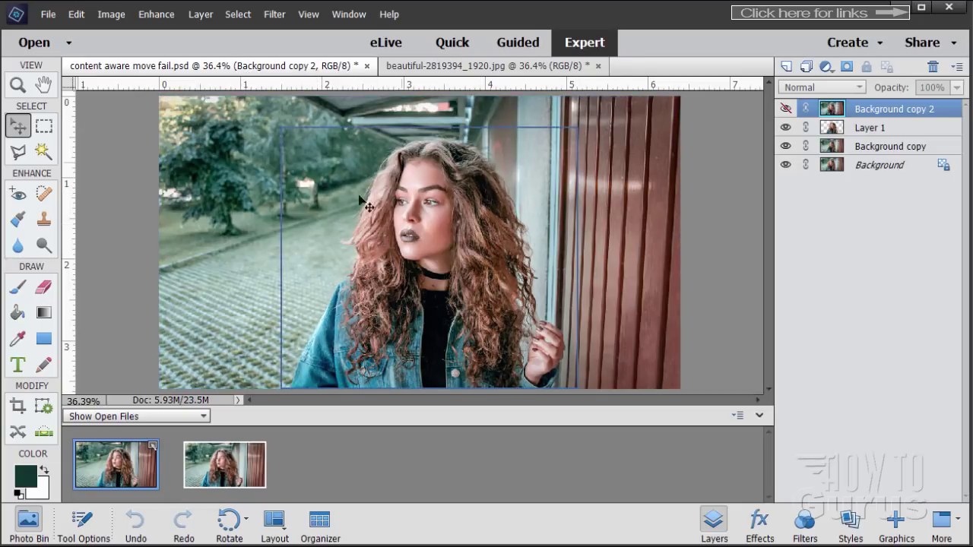
left_click(478, 67)
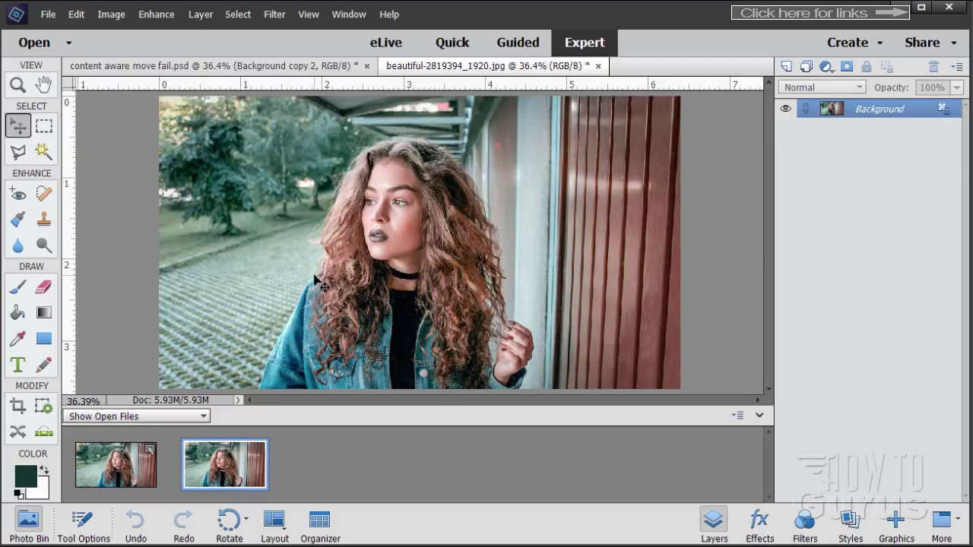
Step: Duplicate the Background layer for a Content-Aware Move and hide the original Background
left_click(18, 432)
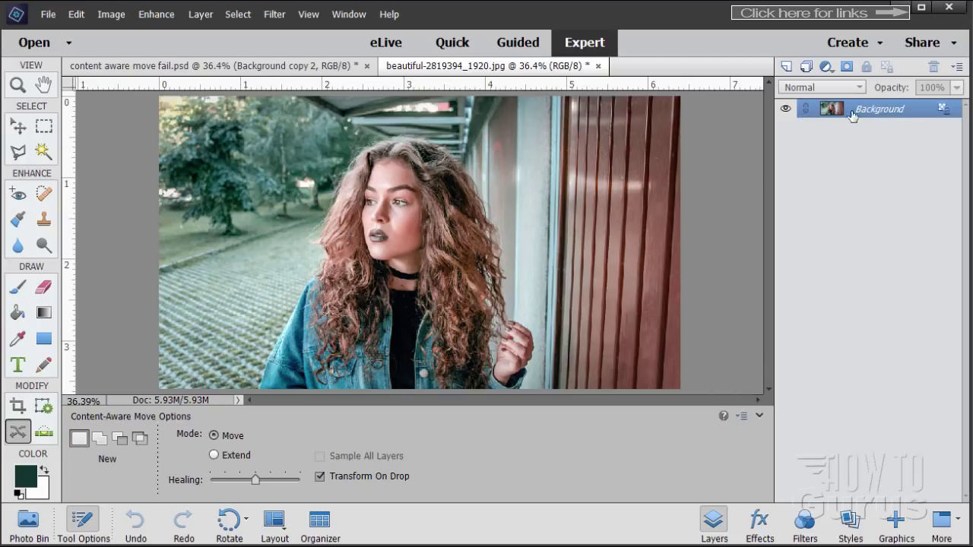
left_click_drag(862, 109, 785, 66)
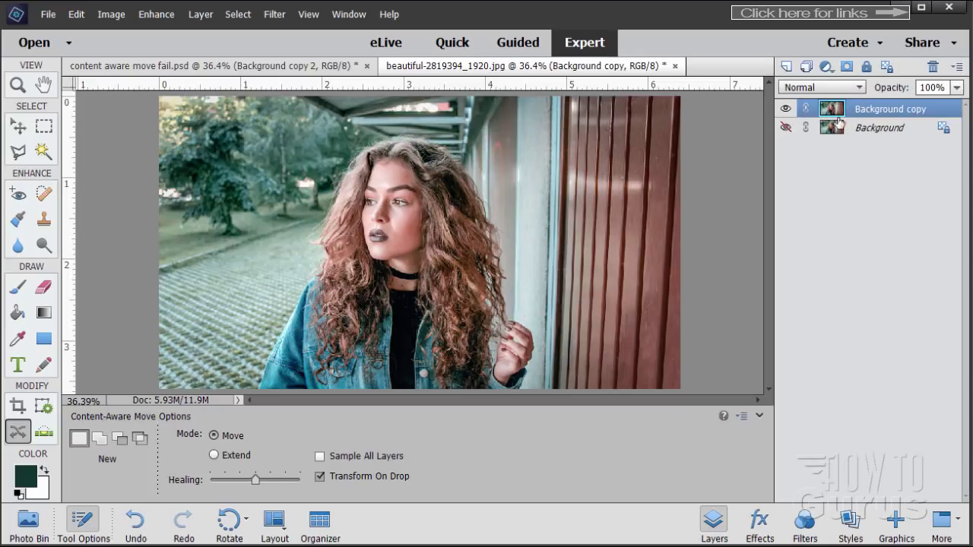
left_click(786, 128)
Step: Outline the woman with Content-Aware Move in Move mode, shift her slightly right toward the wood panelling, and deselect
mouse_move(303, 274)
left_mouse_down()
mouse_move(258, 368)
mouse_move(256, 397)
mouse_move(528, 392)
mouse_move(538, 335)
mouse_move(509, 295)
mouse_move(494, 192)
mouse_move(435, 135)
mouse_move(379, 131)
mouse_move(355, 142)
mouse_move(303, 248)
mouse_move(304, 295)
left_mouse_up()
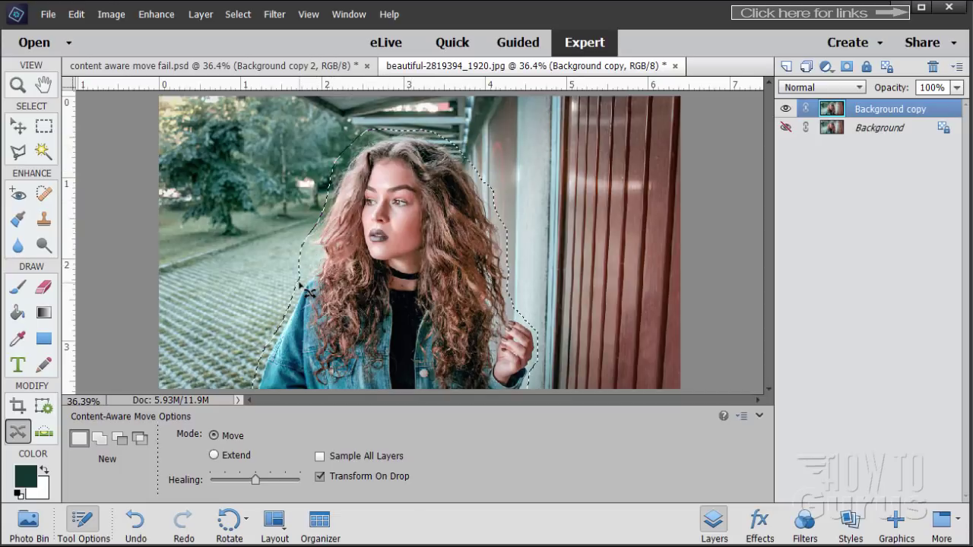
left_click_drag(371, 311, 398, 307)
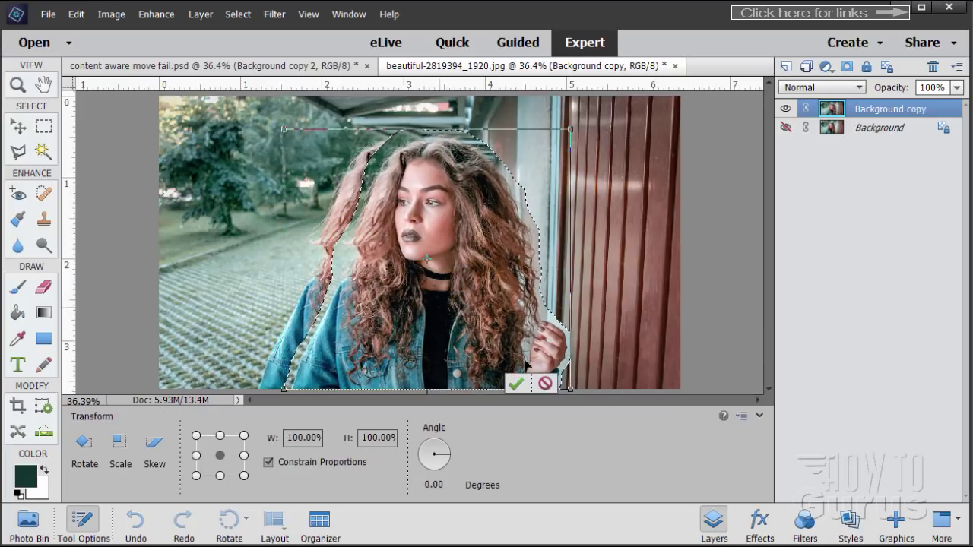
left_click(516, 385)
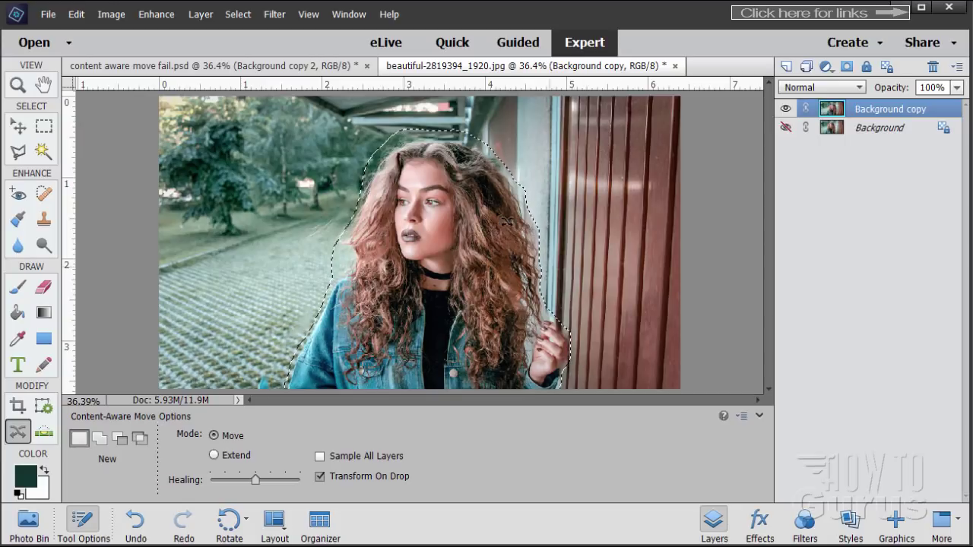
left_click(237, 14)
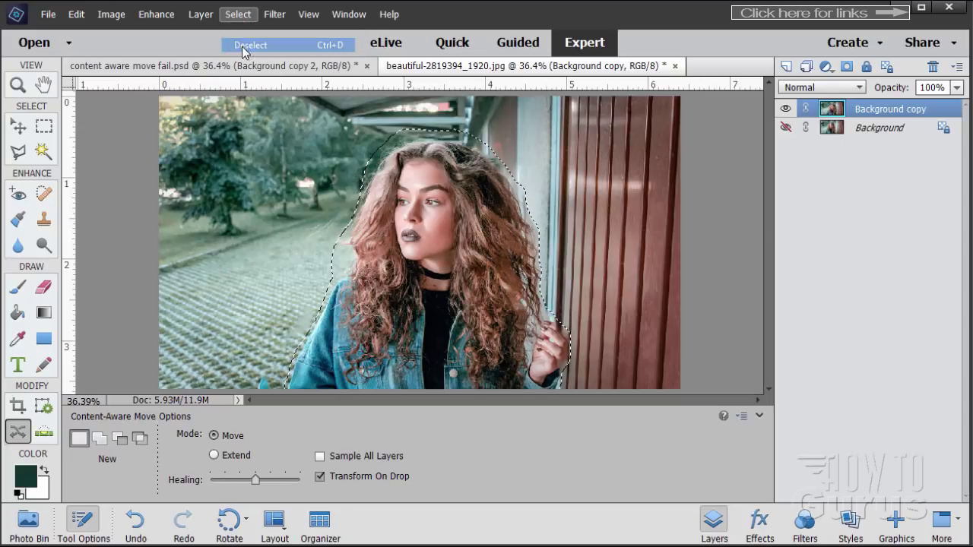
left_click(243, 48)
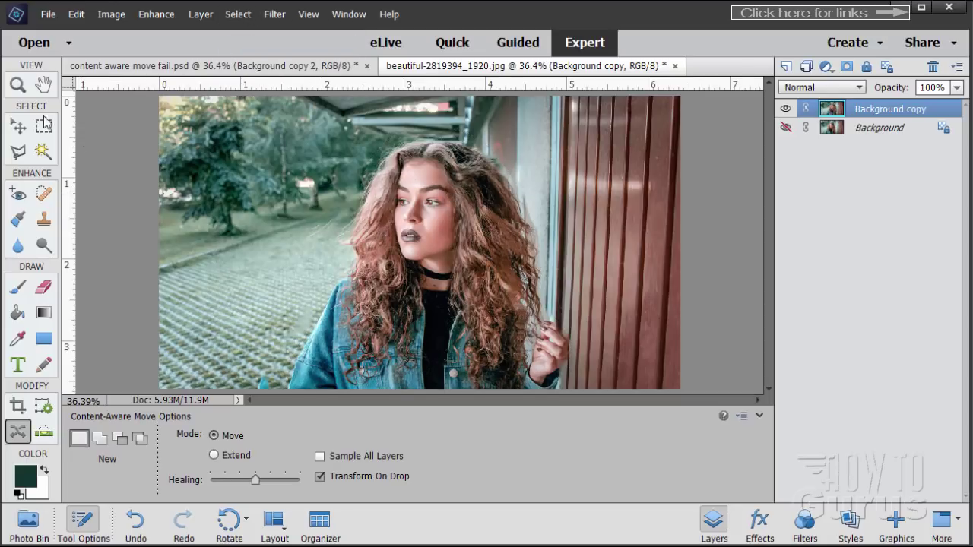
Step: Examine the moved woman's fingers, the right edge of her hair and the adjoining wall at 200% for blending flaws
left_click(19, 128)
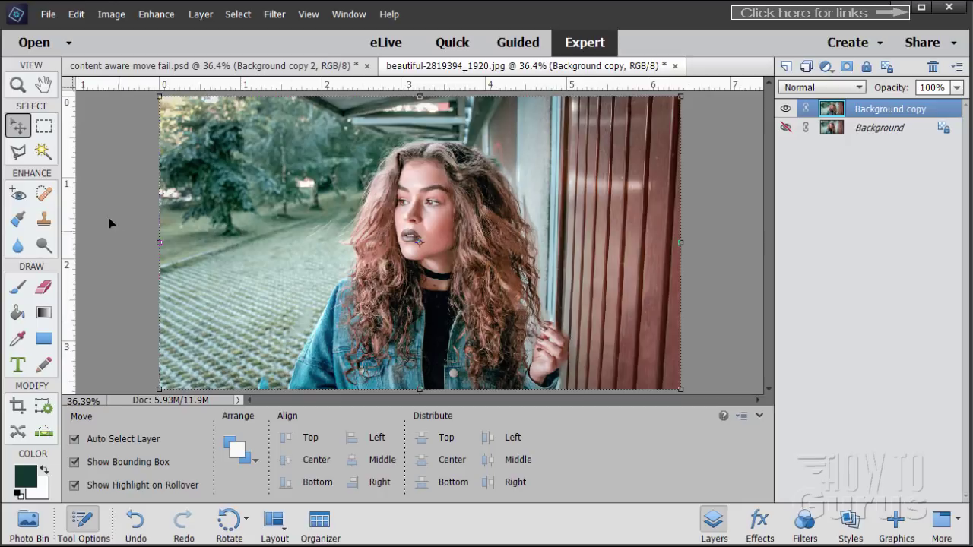
left_click(18, 85)
left_click(560, 348)
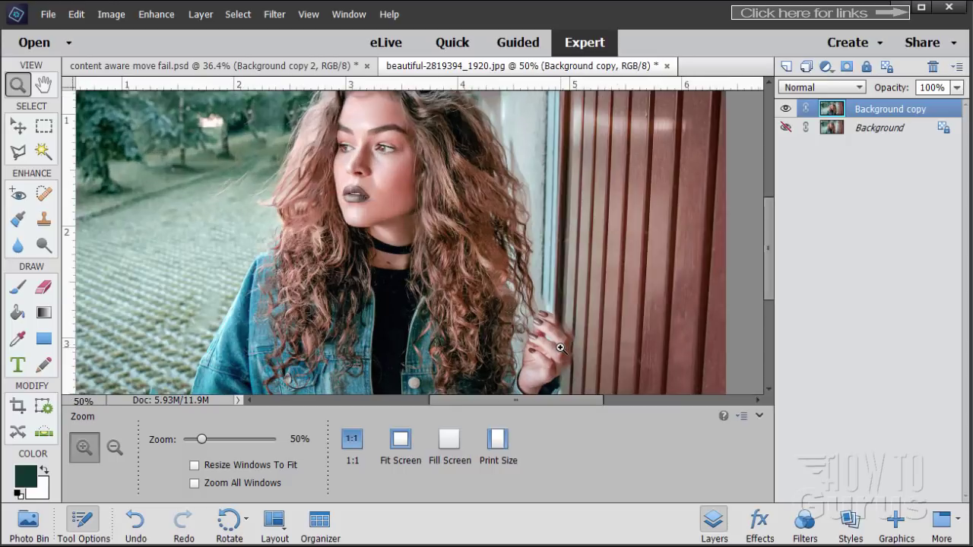
left_click(560, 347)
left_click(560, 348)
left_click(561, 348)
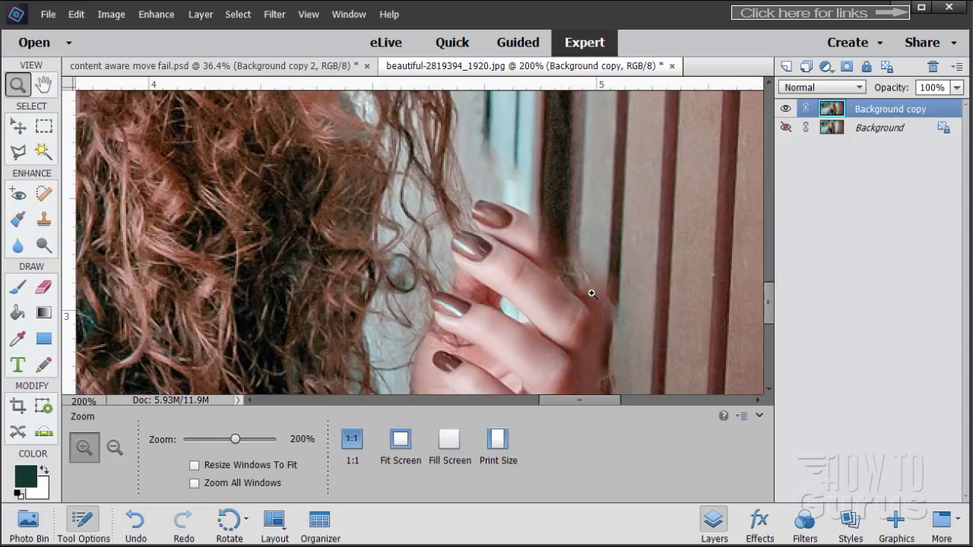
scroll(483, 285, "up", 3)
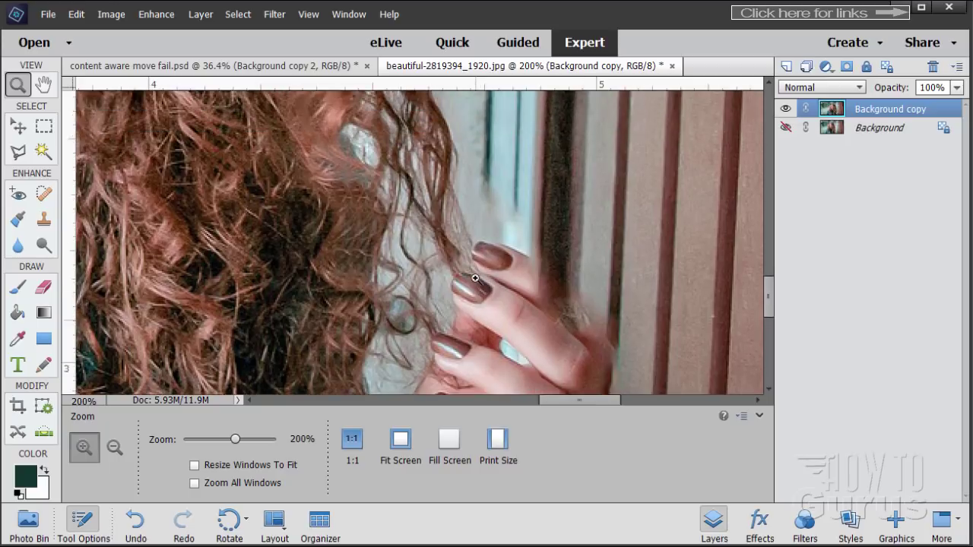
scroll(463, 198, "up", 5)
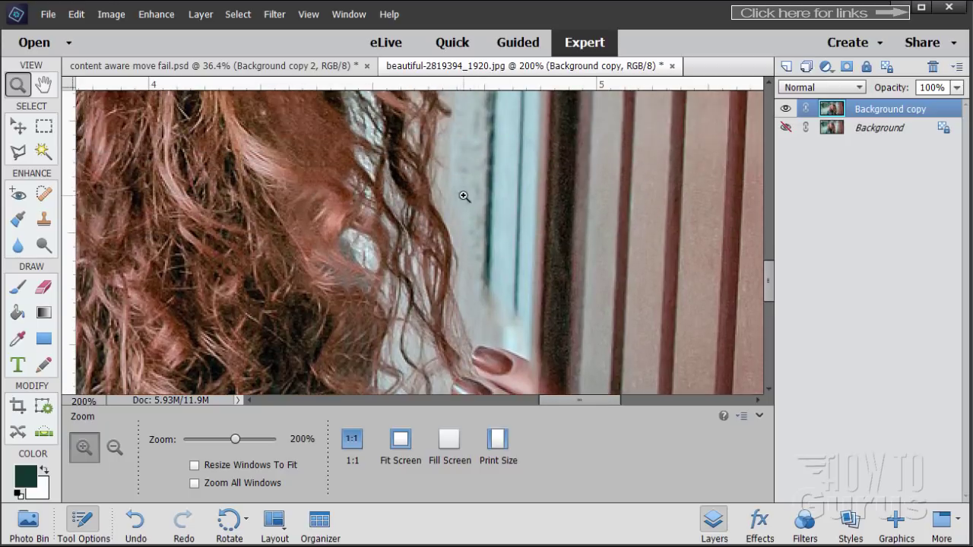
scroll(516, 236, "up", 15)
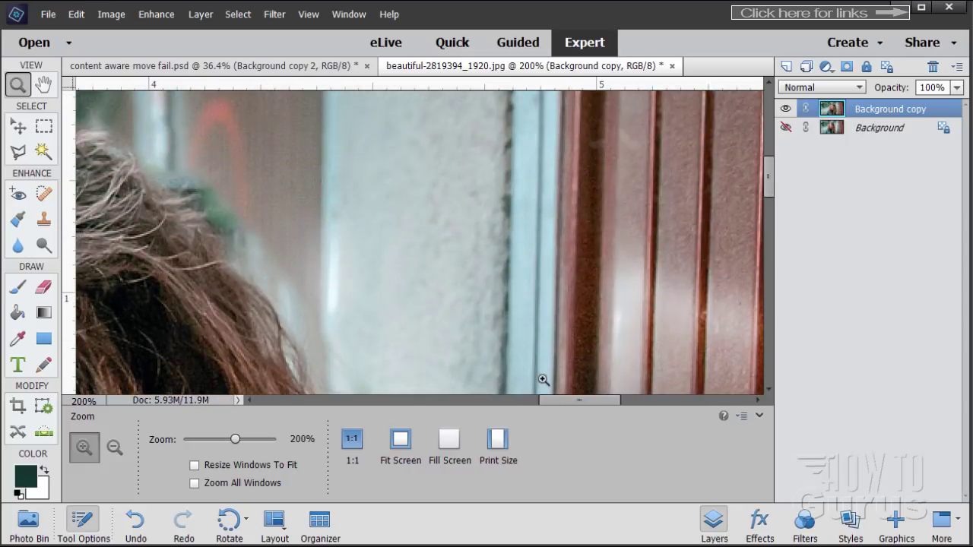
Step: Inspect the top of her head and the background beside the left edge of her hair for stray remnants
left_click_drag(567, 403, 489, 407)
scroll(487, 297, "up", 3)
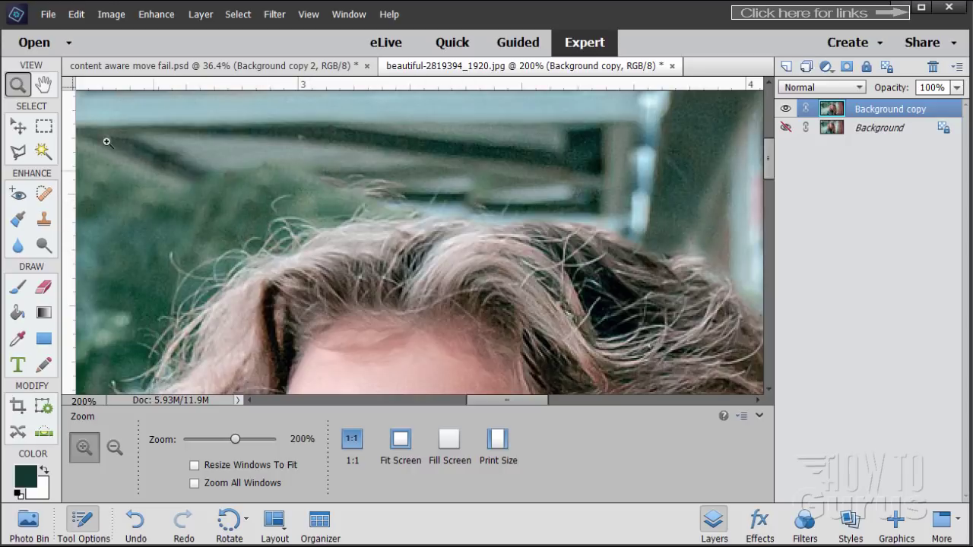
left_click_drag(540, 399, 503, 399)
scroll(475, 302, "down", 3)
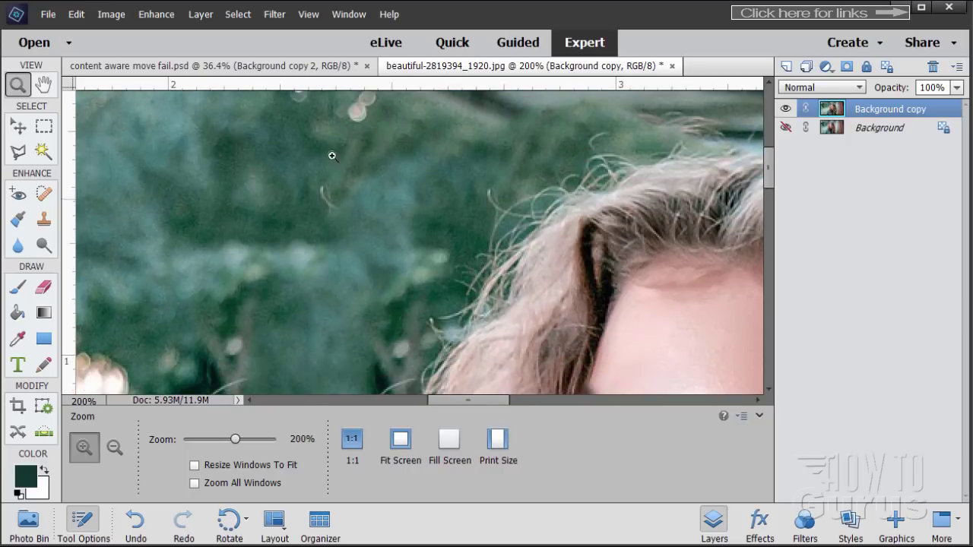
scroll(434, 219, "down", 1)
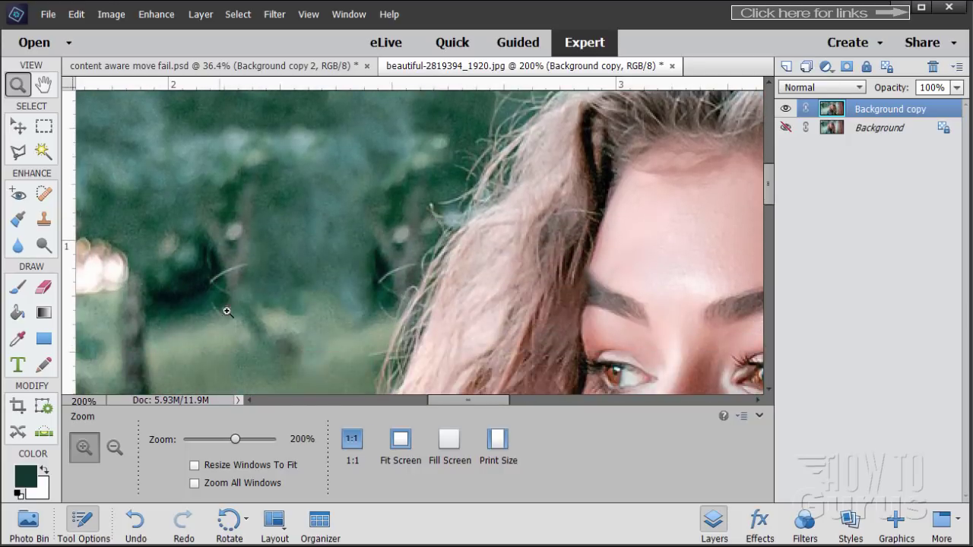
scroll(261, 257, "down", 5)
scroll(261, 259, "down", 2)
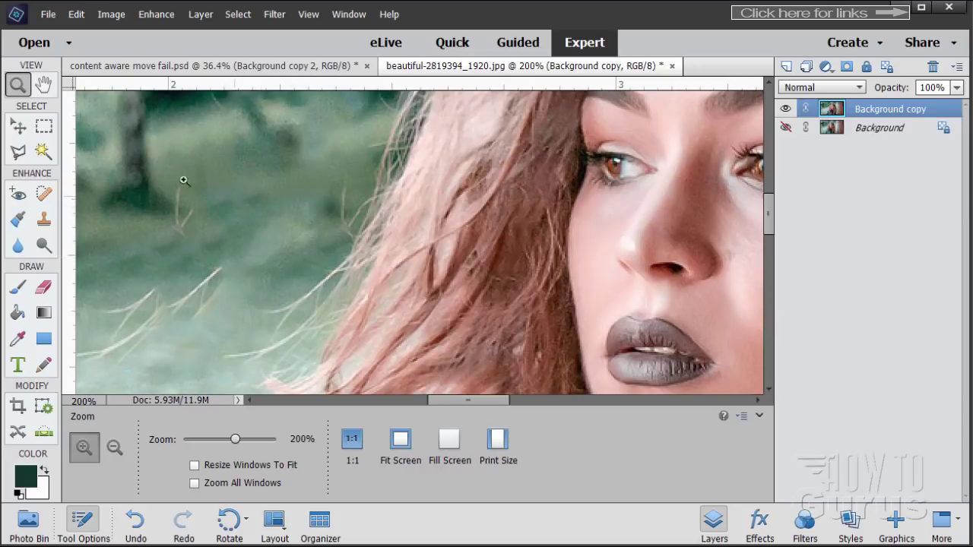
left_click_drag(475, 400, 442, 399)
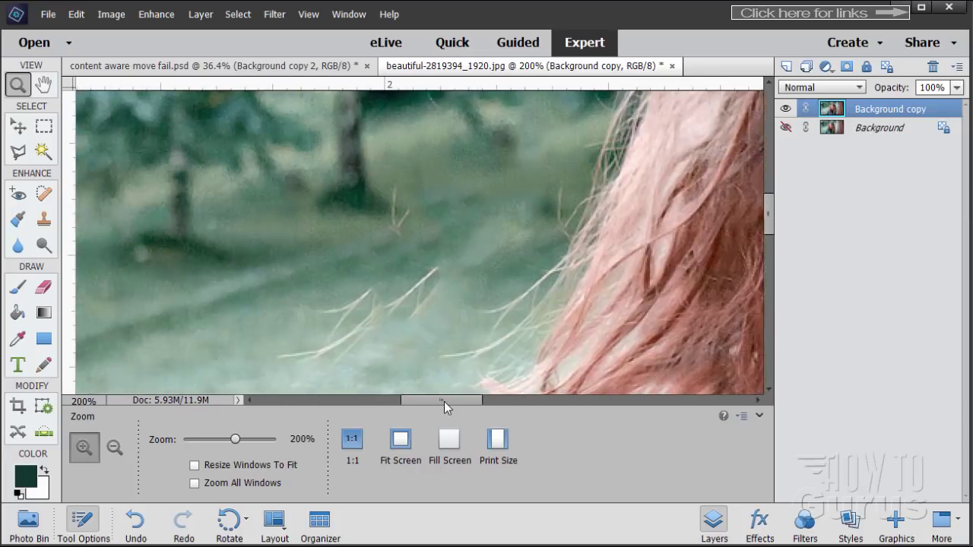
Step: Check the denim shoulder, sleeve and lower hair edge for blending artifacts, and return to the full-image view
scroll(480, 297, "down", 8)
scroll(480, 297, "down", 2)
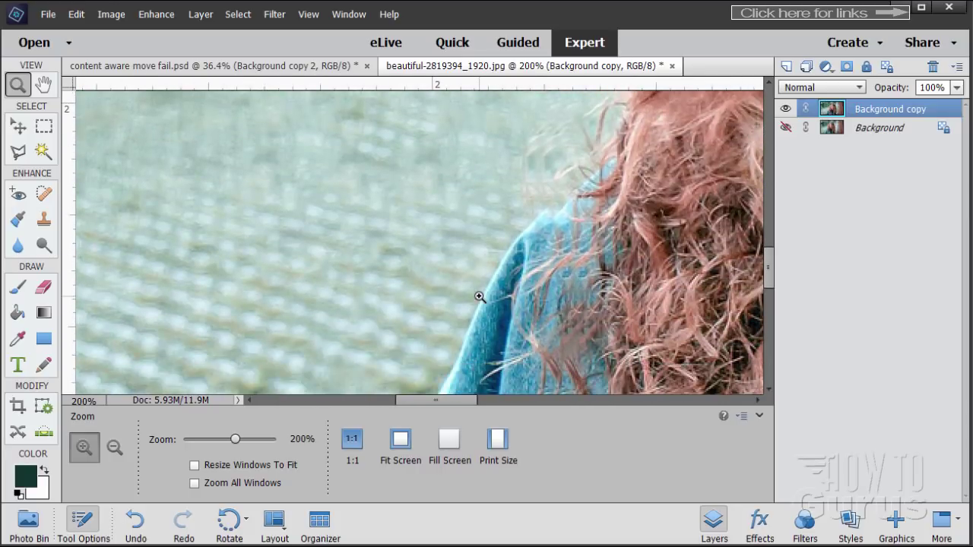
scroll(465, 238, "up", 1)
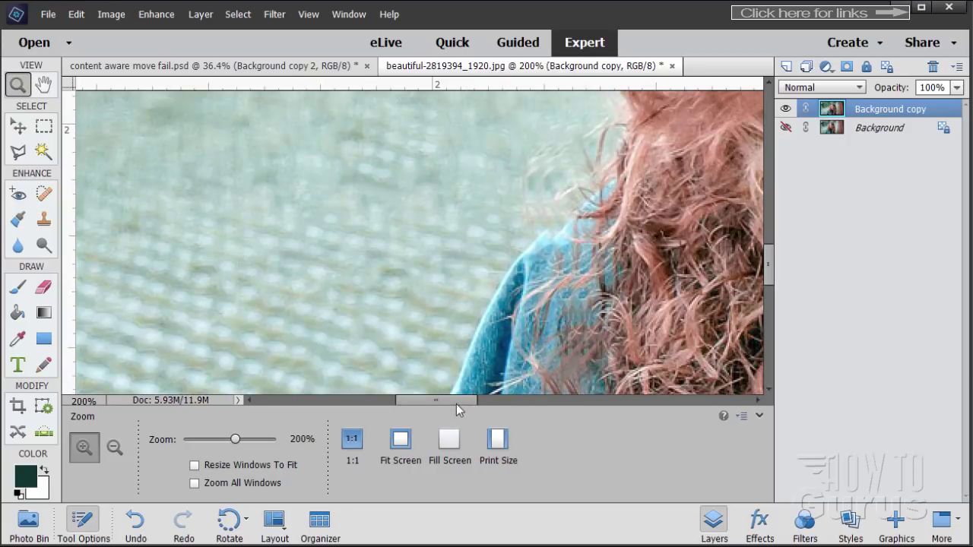
left_click_drag(456, 403, 479, 404)
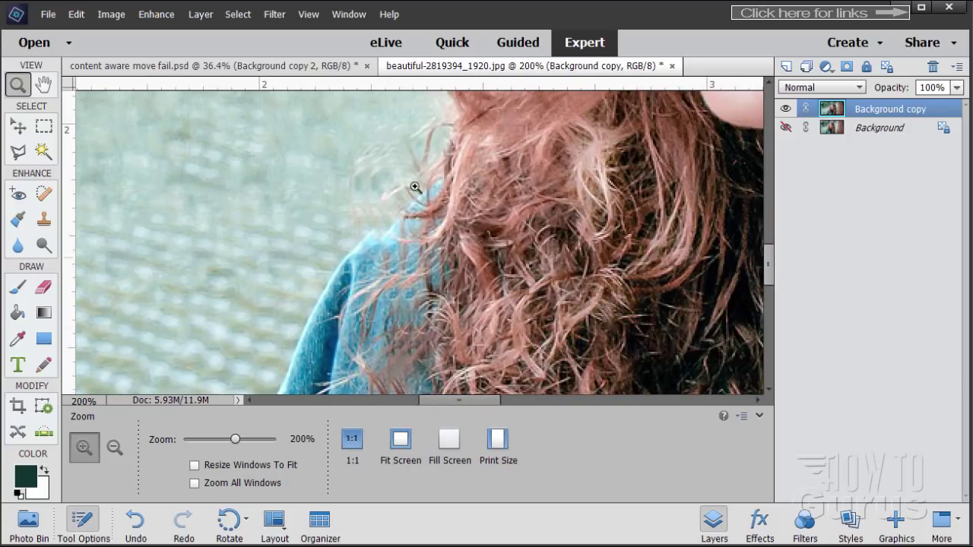
left_click_drag(429, 408, 415, 403)
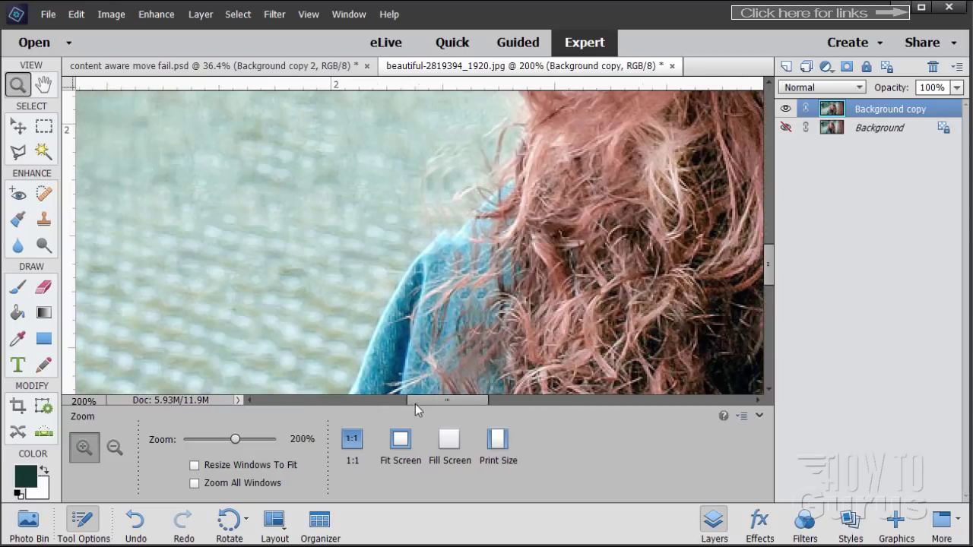
scroll(402, 301, "down", 5)
scroll(395, 300, "down", 3)
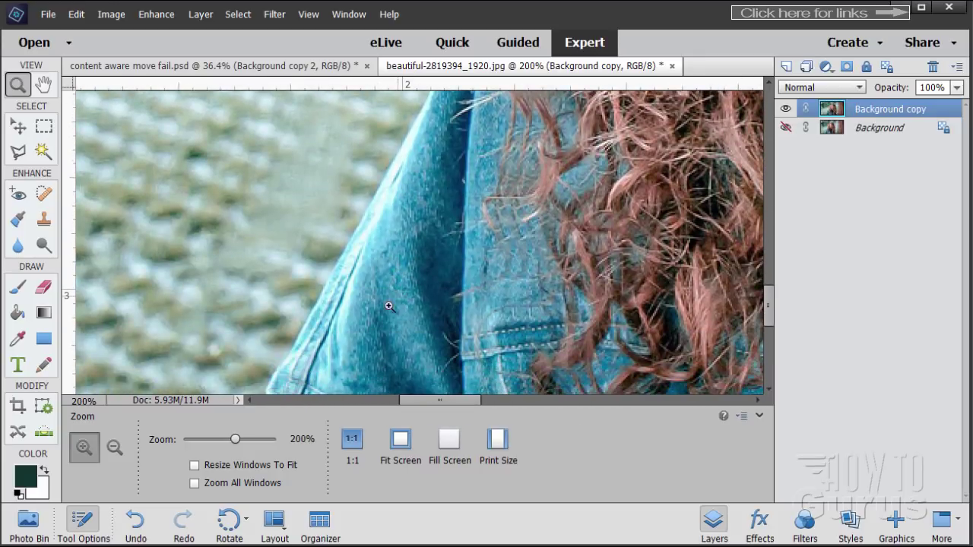
left_click(400, 439)
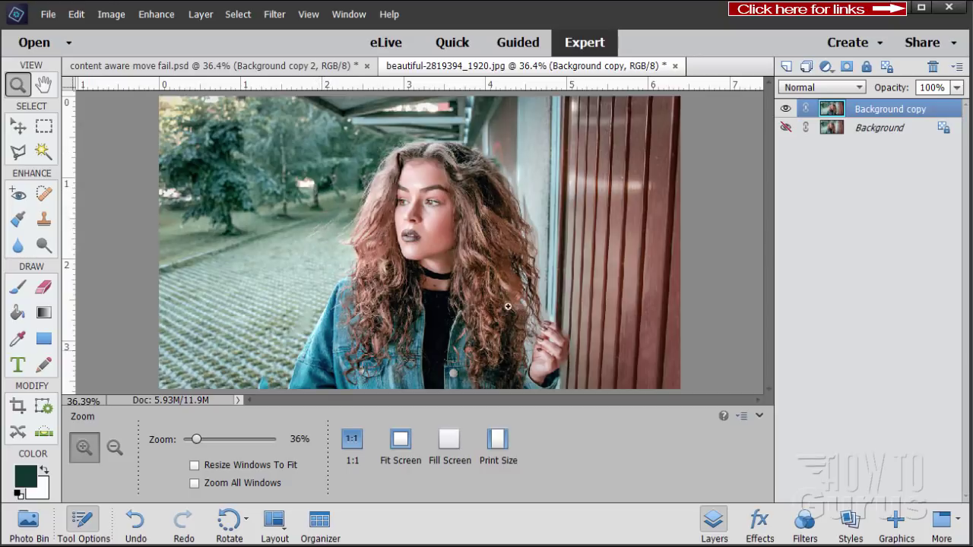
Step: Delete the Background copy layer containing the Content-Aware Move result
left_click(18, 126)
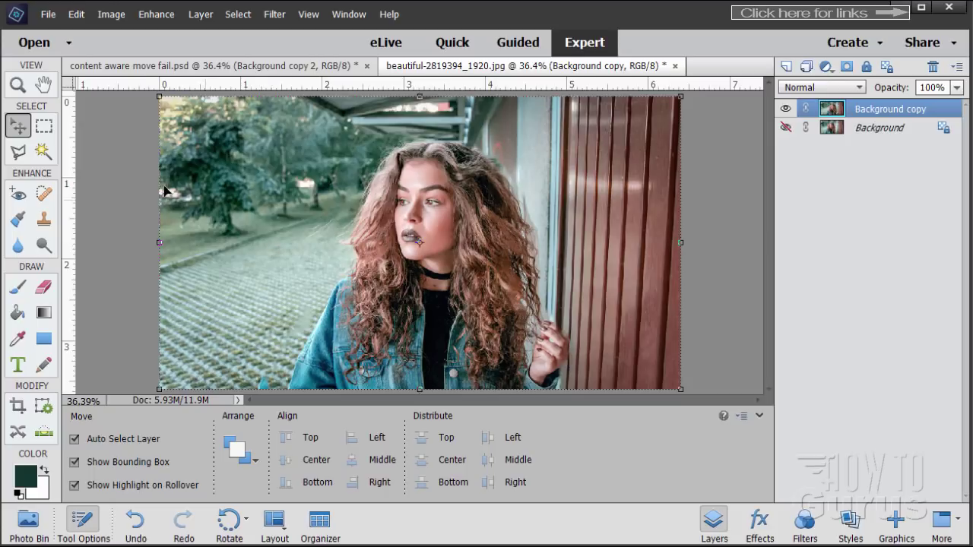
left_click(19, 434)
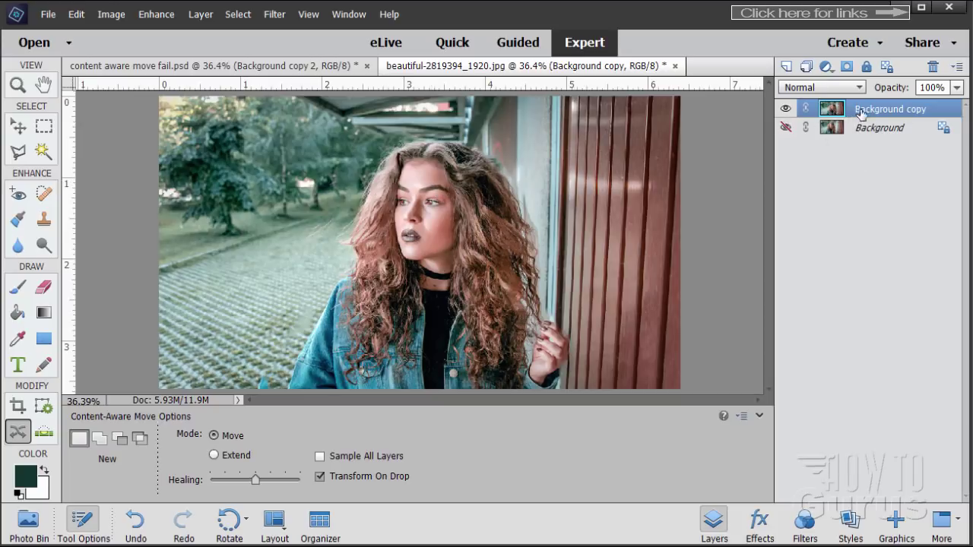
left_click(931, 66)
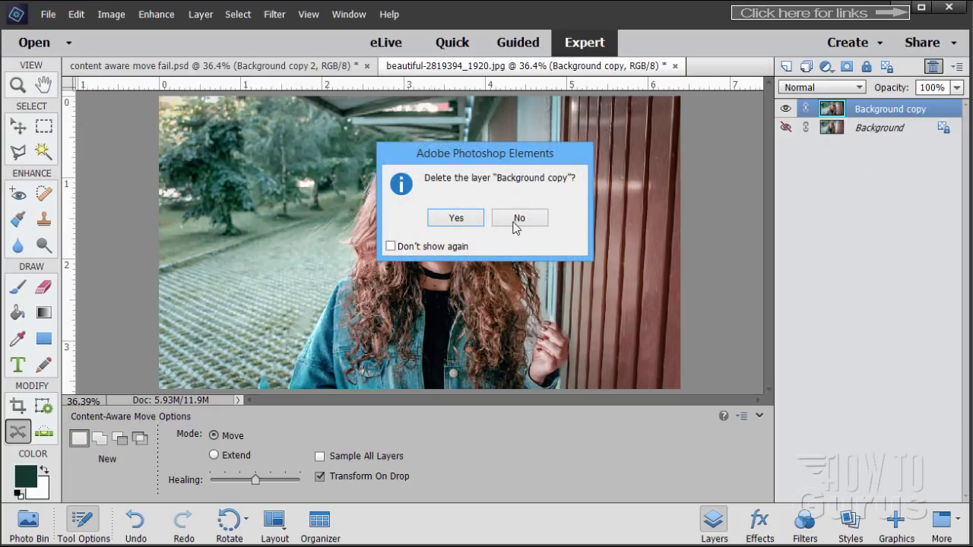
left_click(454, 219)
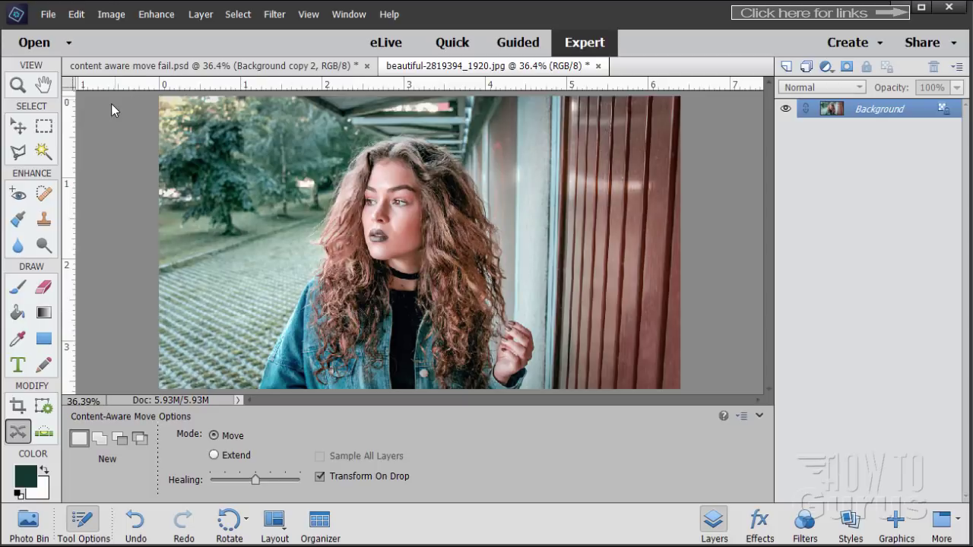
Step: Draw a loose polygonal lasso selection around the woman, following her hair, denim jacket and raised hand down to the image's bottom edge
left_click(18, 153)
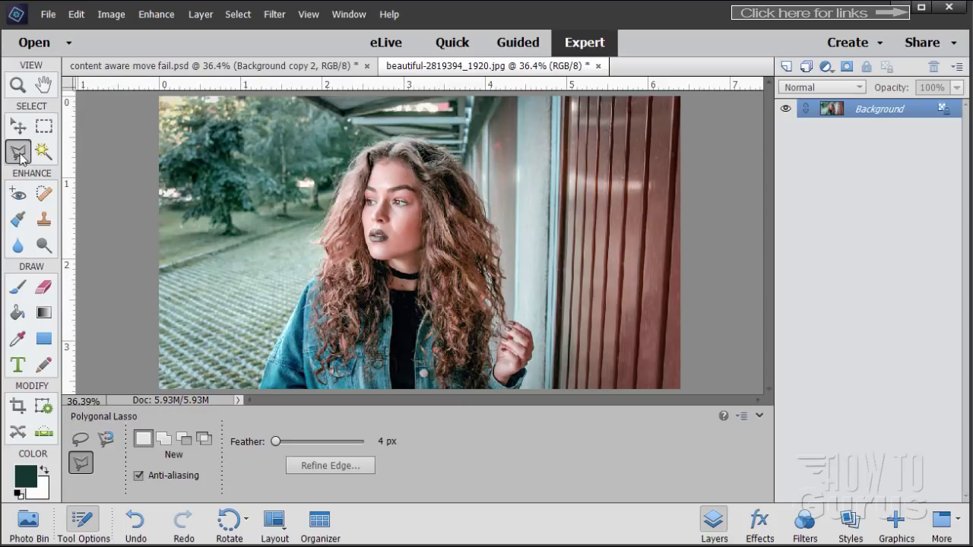
left_click(347, 158)
left_click(305, 241)
left_click(318, 251)
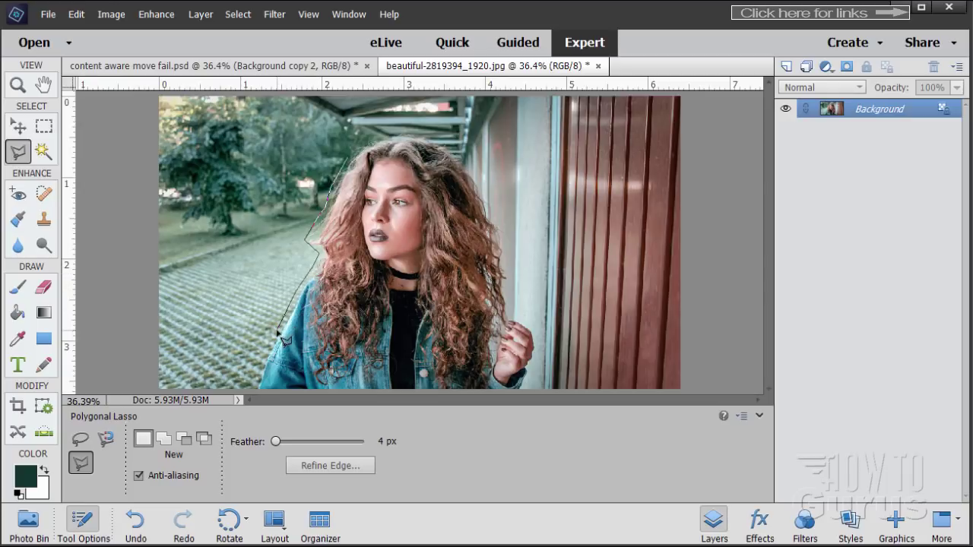
left_click(253, 390)
left_click(524, 392)
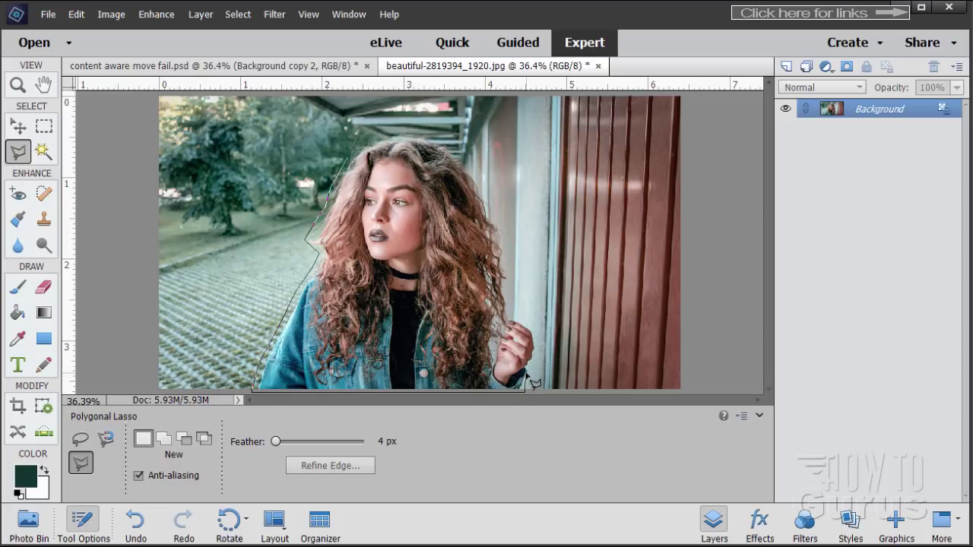
left_click(537, 351)
left_click(515, 309)
left_click(509, 276)
left_click(503, 241)
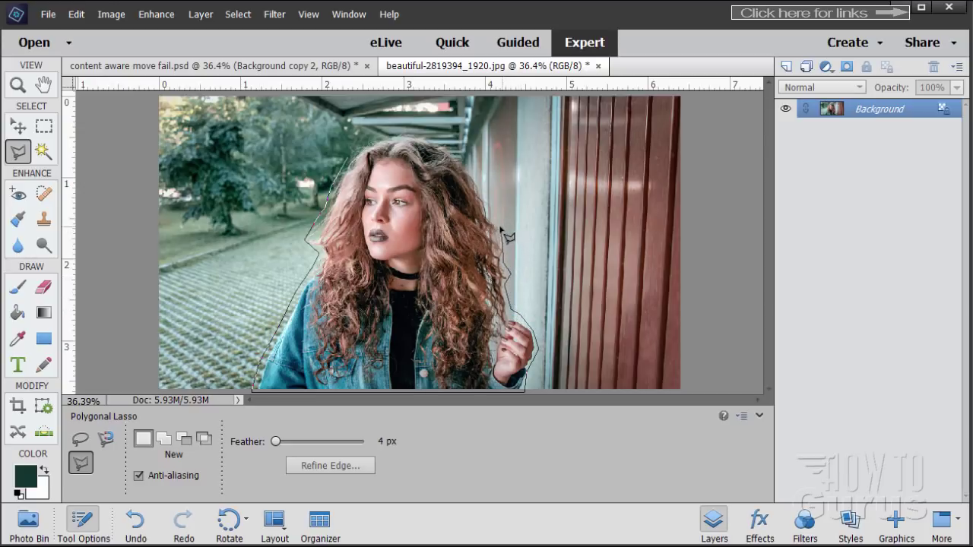
left_click(495, 220)
left_click(482, 188)
left_click(417, 131)
left_click(384, 139)
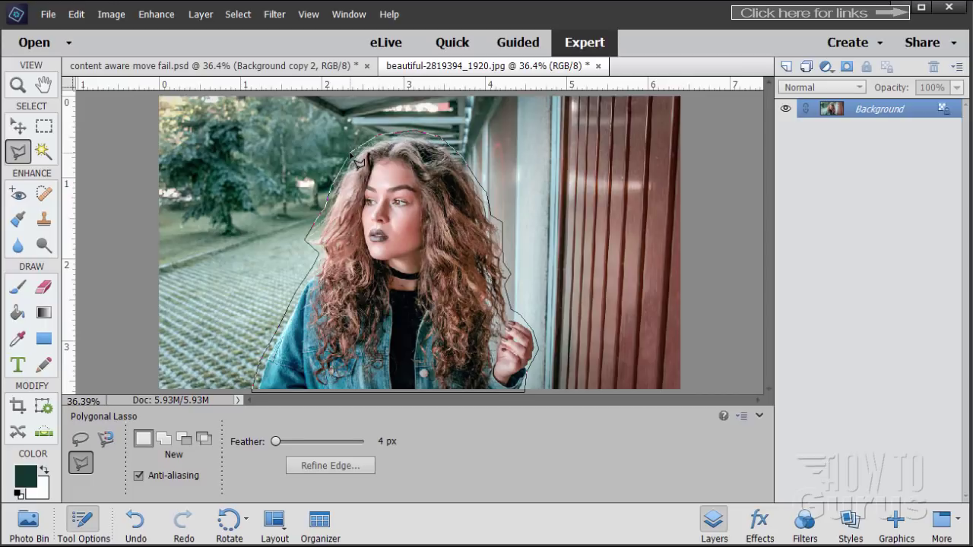
left_click(356, 160)
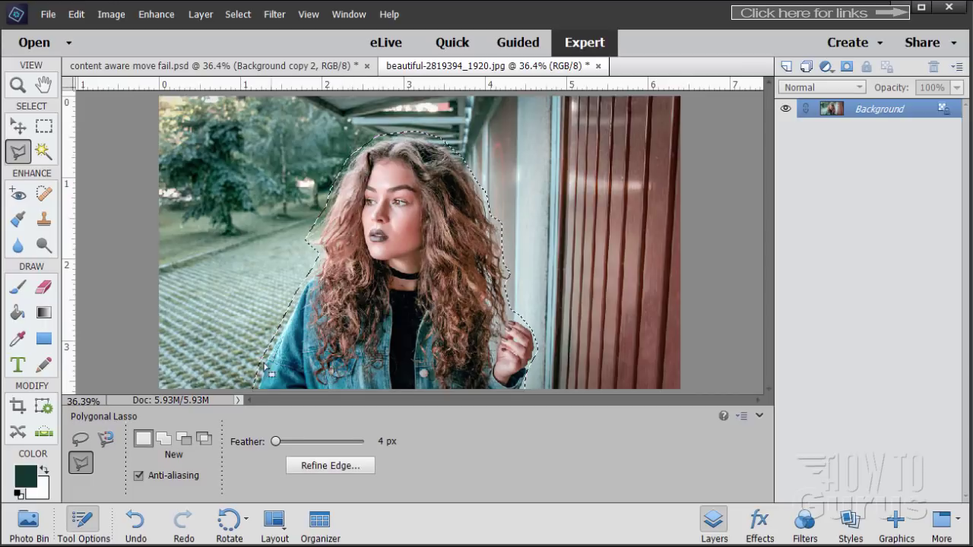
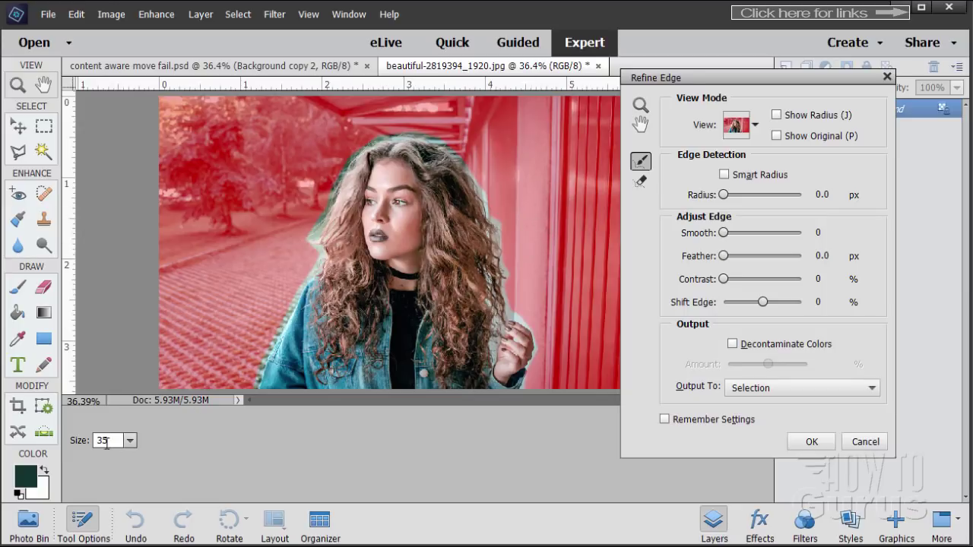
Step: In Refine Edge, paint with a size 50 refinement brush around the hair, down to the raised hand and along the outer denim sleeve
left_click(70, 441)
mouse_move(317, 243)
left_mouse_down()
mouse_move(314, 271)
mouse_move(333, 199)
mouse_move(322, 253)
left_mouse_up()
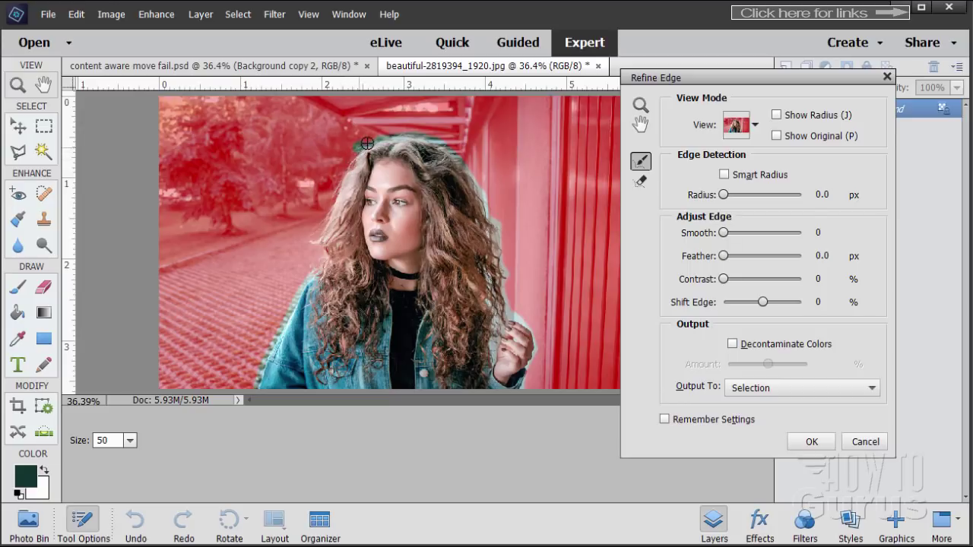
mouse_move(368, 143)
left_mouse_down()
mouse_move(493, 143)
mouse_move(425, 135)
mouse_move(458, 162)
mouse_move(495, 169)
mouse_move(438, 132)
mouse_move(479, 168)
mouse_move(462, 161)
mouse_move(480, 194)
mouse_move(525, 210)
mouse_move(509, 218)
mouse_move(485, 206)
mouse_move(514, 254)
mouse_move(479, 221)
mouse_move(517, 238)
mouse_move(500, 220)
mouse_move(493, 226)
mouse_move(502, 258)
mouse_move(491, 252)
mouse_move(489, 275)
mouse_move(514, 259)
mouse_move(505, 249)
mouse_move(506, 304)
mouse_move(502, 274)
mouse_move(483, 270)
mouse_move(489, 310)
mouse_move(481, 265)
mouse_move(501, 258)
mouse_move(497, 249)
mouse_move(510, 295)
mouse_move(499, 261)
mouse_move(484, 284)
mouse_move(508, 278)
mouse_move(490, 298)
mouse_move(524, 288)
mouse_move(517, 280)
mouse_move(502, 314)
mouse_move(545, 323)
mouse_move(517, 316)
mouse_move(539, 349)
mouse_move(527, 387)
mouse_move(546, 330)
mouse_move(514, 303)
left_mouse_up()
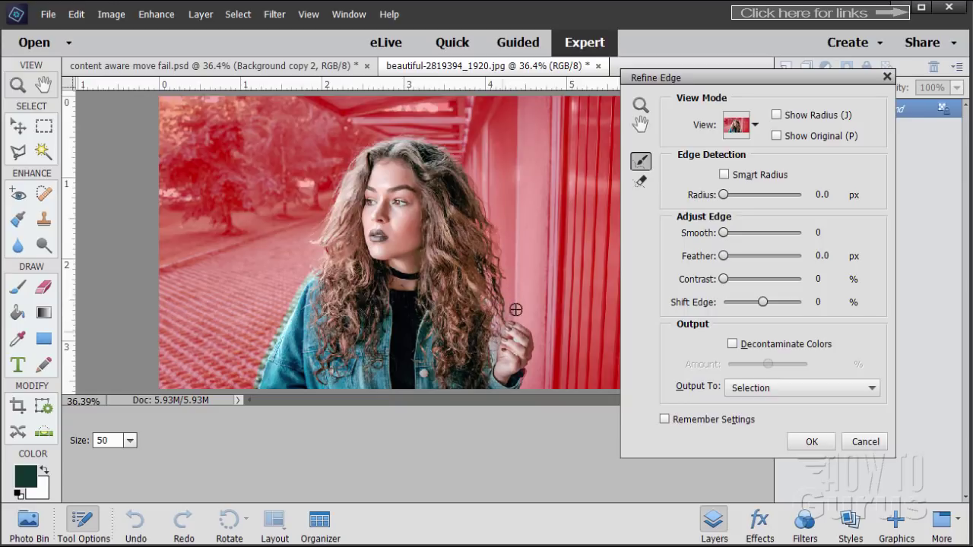
mouse_move(301, 270)
left_mouse_down()
mouse_move(311, 266)
mouse_move(258, 378)
mouse_move(255, 356)
left_mouse_up()
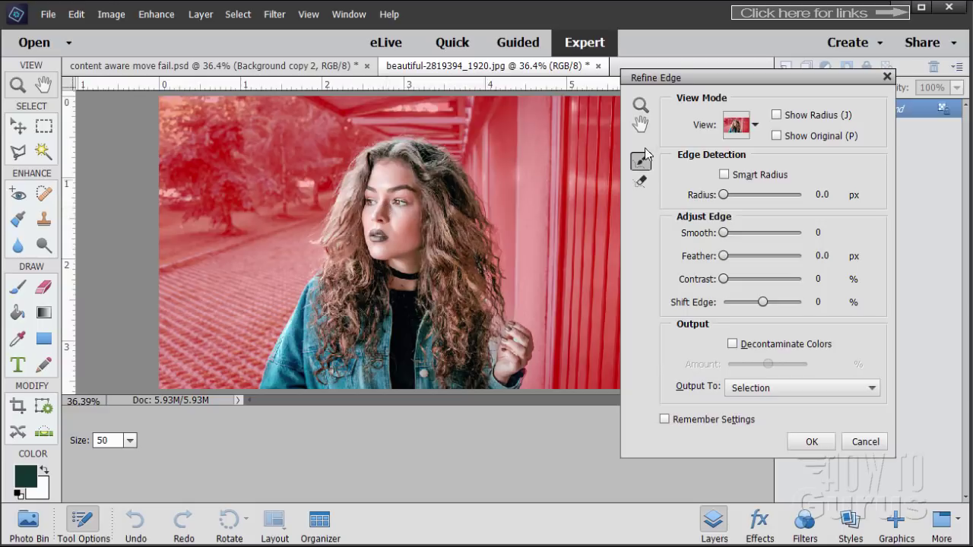
Step: Erase excess edge refinement along the outer denim shoulder and sleeve at 100% with a size 35 brush
left_click(640, 105)
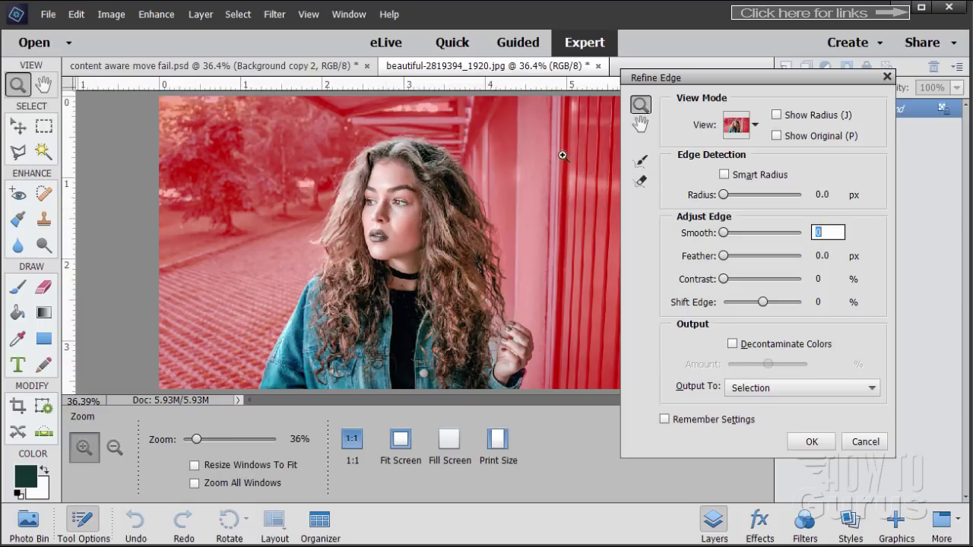
left_click(284, 347)
left_click(283, 347)
left_click(283, 347)
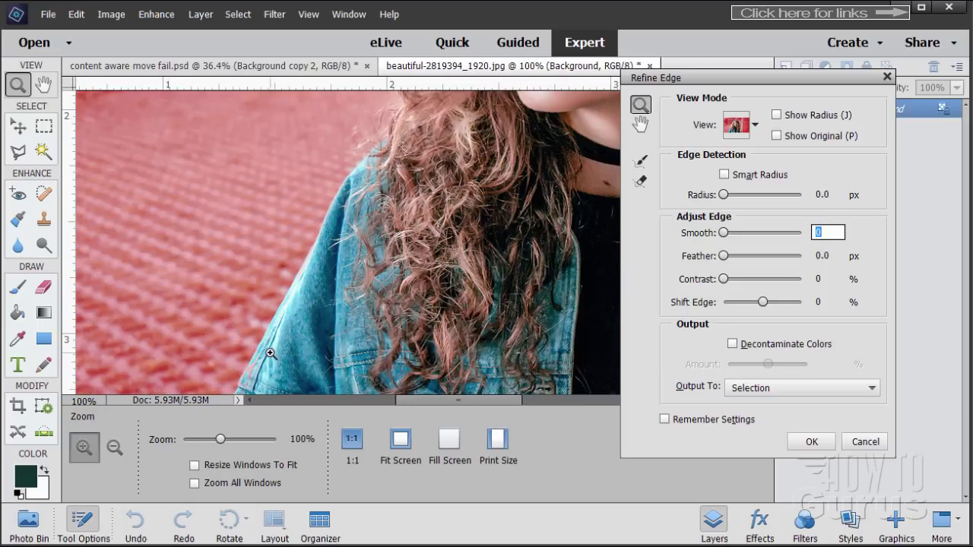
key("space")
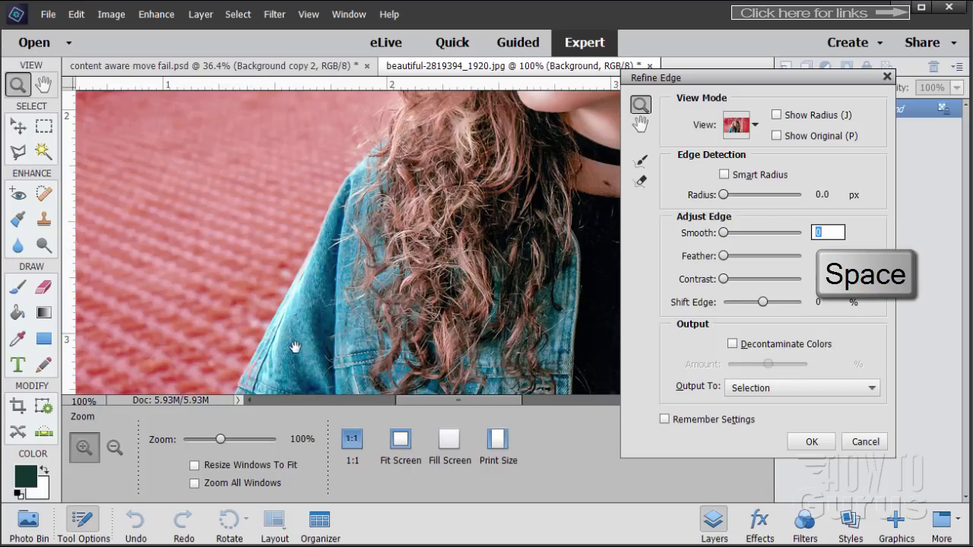
left_click_drag(295, 346, 295, 265)
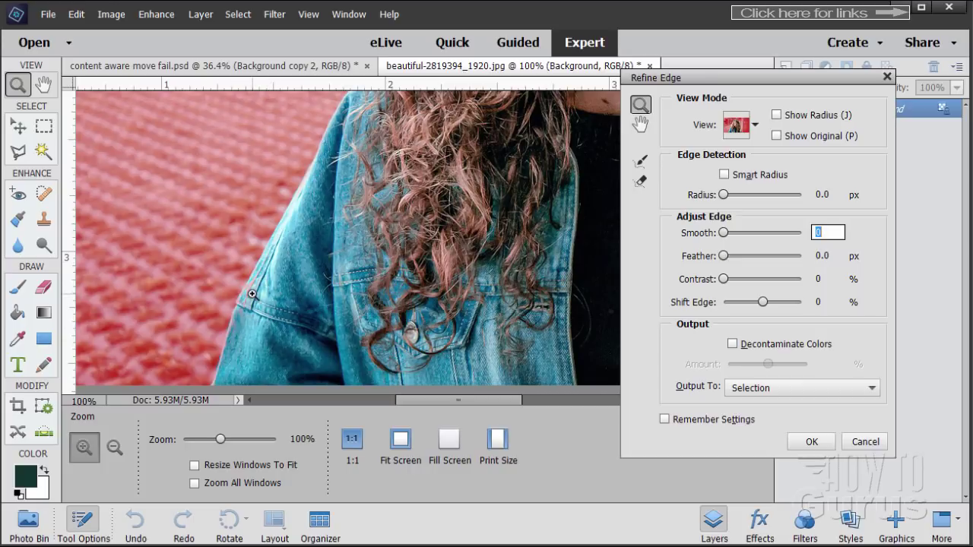
left_click(642, 181)
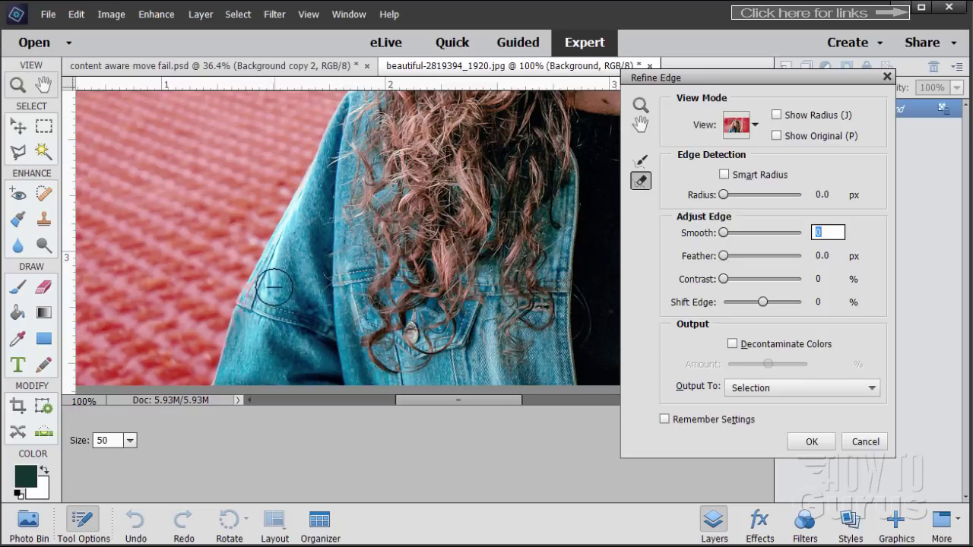
left_click(114, 440)
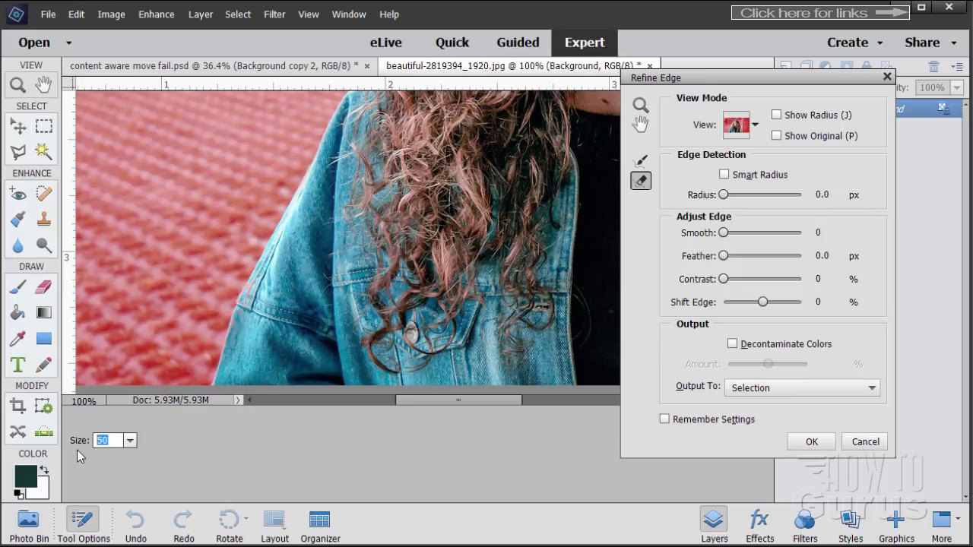
type("35")
mouse_move(279, 255)
left_mouse_down()
mouse_move(253, 295)
mouse_move(232, 368)
left_mouse_up()
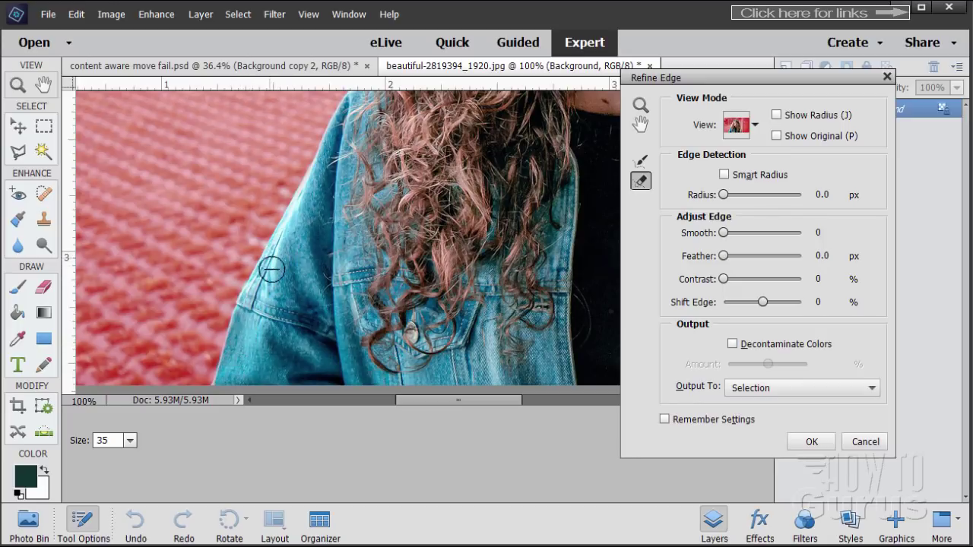
mouse_move(325, 171)
left_mouse_down()
mouse_move(306, 202)
mouse_move(328, 184)
mouse_move(325, 169)
mouse_move(301, 222)
mouse_move(317, 218)
left_mouse_up()
Step: Examine the refined selection edge around the hair, the top of the head and the raised hand for errors
left_click_drag(382, 160, 455, 228)
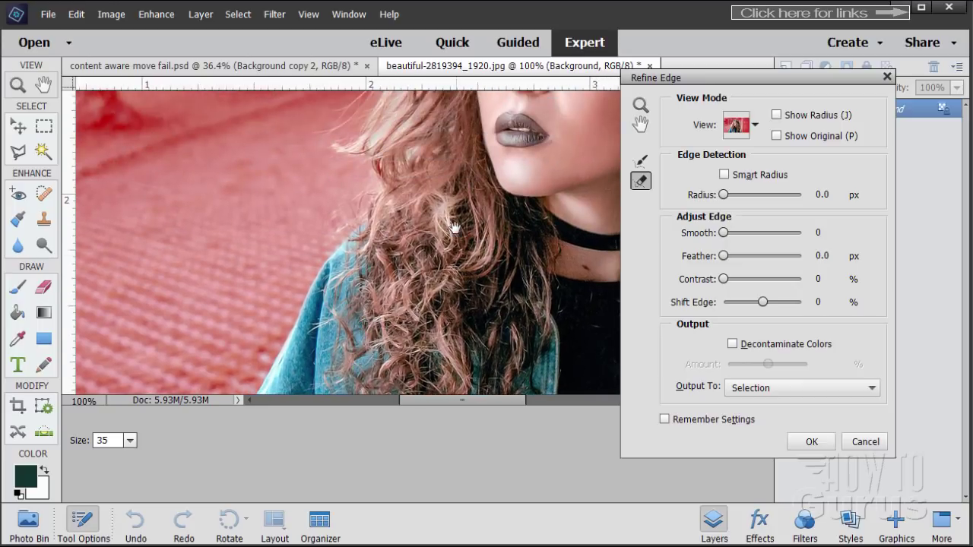
left_click_drag(419, 298, 384, 323)
left_click_drag(361, 217, 342, 304)
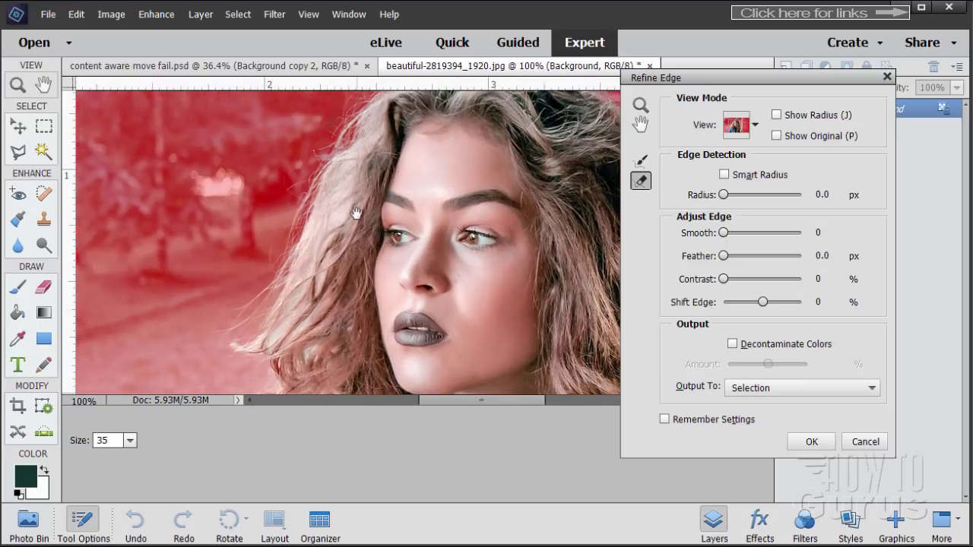
left_click_drag(358, 211, 321, 229)
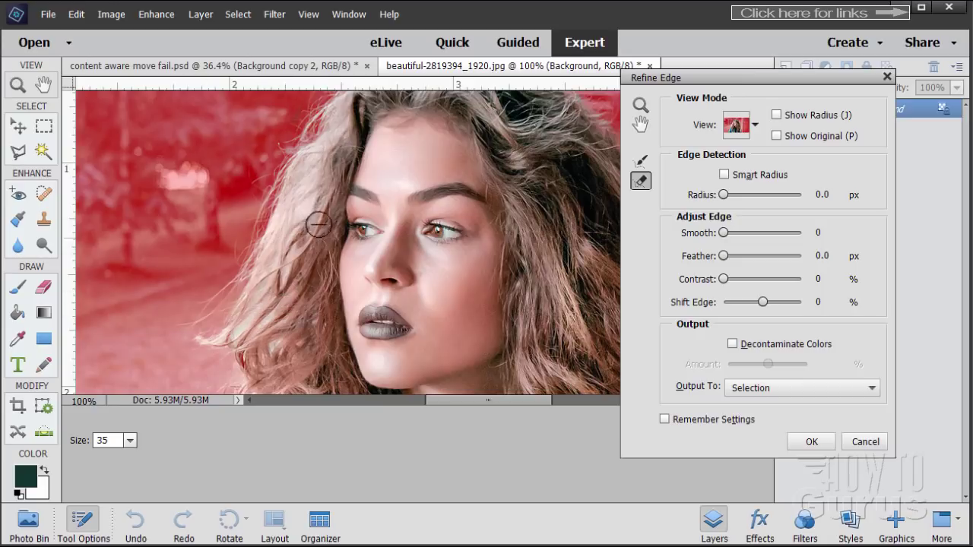
left_click_drag(338, 155, 273, 263)
left_click_drag(369, 208, 343, 200)
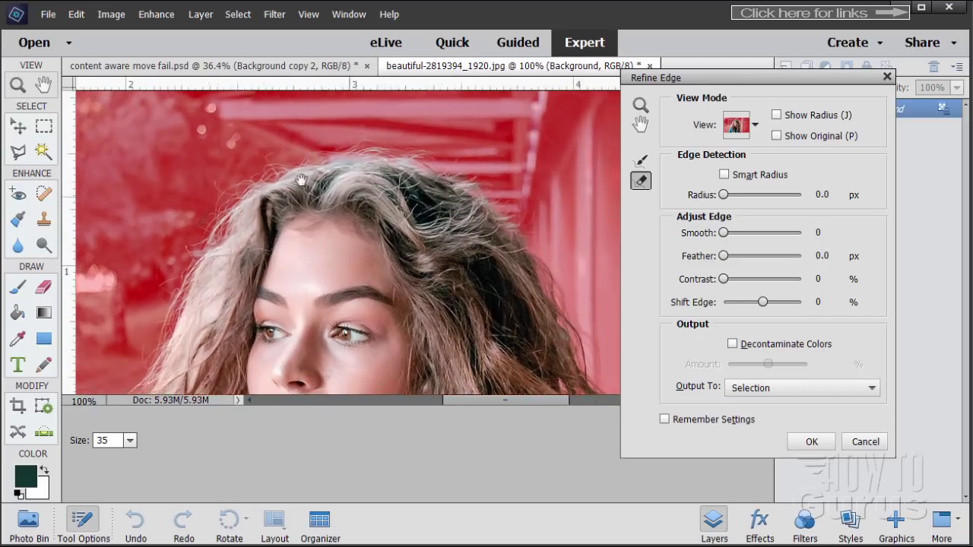
left_click_drag(486, 334, 337, 172)
left_click_drag(379, 327, 386, 225)
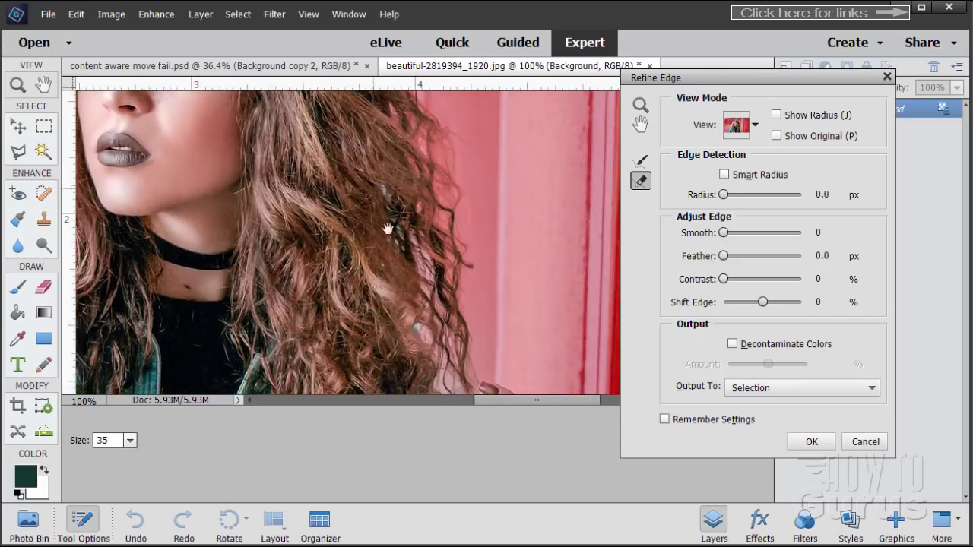
left_click_drag(395, 301, 397, 252)
left_click_drag(392, 334, 391, 179)
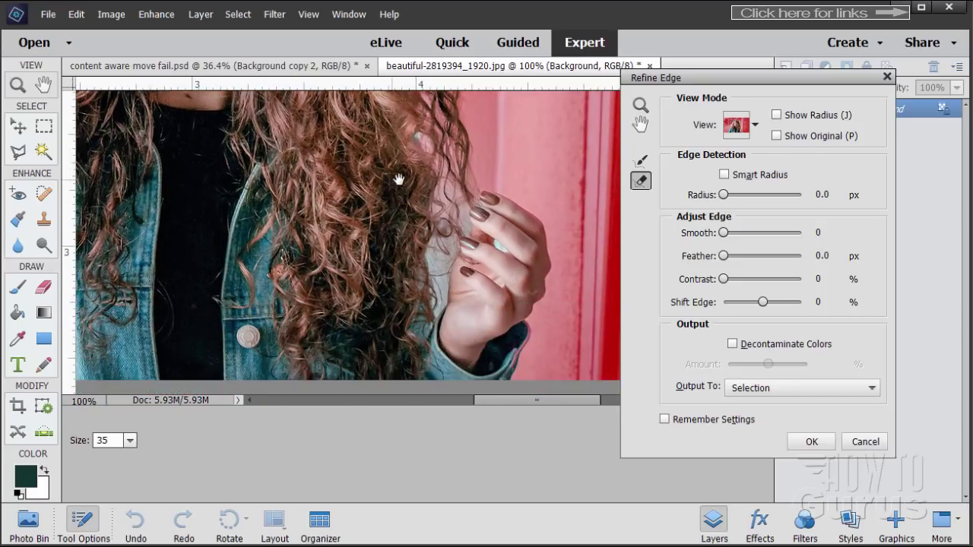
left_click_drag(384, 256, 393, 199)
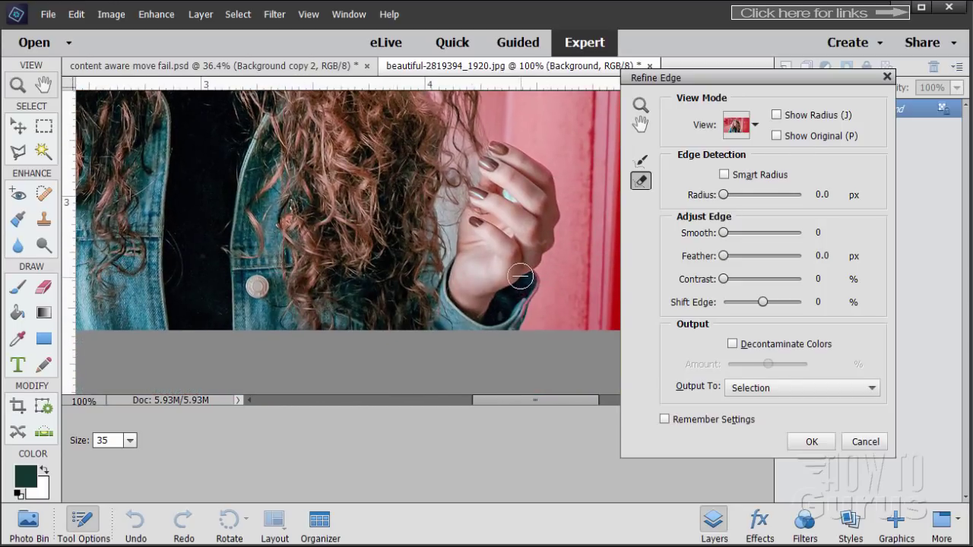
Step: Erase excess edge refinement along the denim cuff below the raised hand
left_click_drag(520, 277, 504, 330)
left_click_drag(525, 282, 507, 313)
left_click(641, 106)
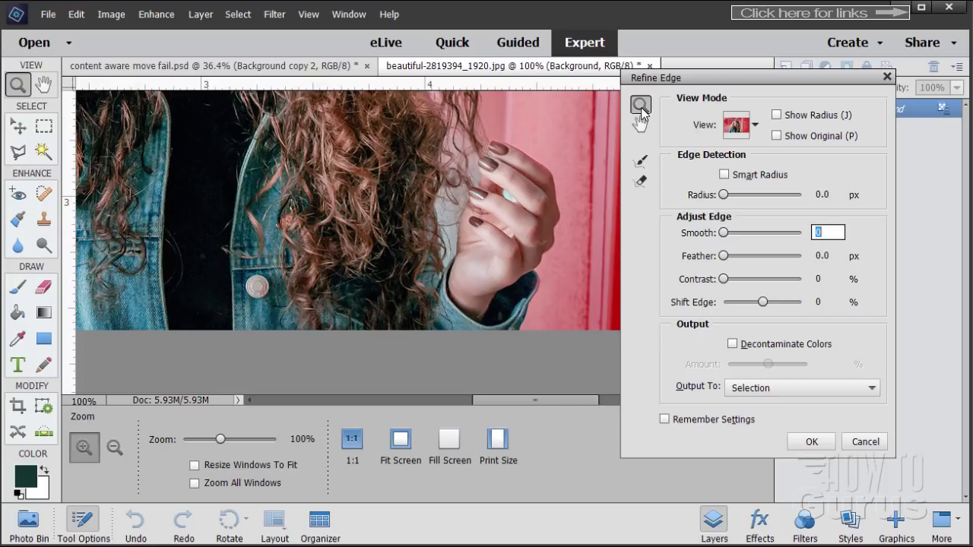
left_click(401, 439)
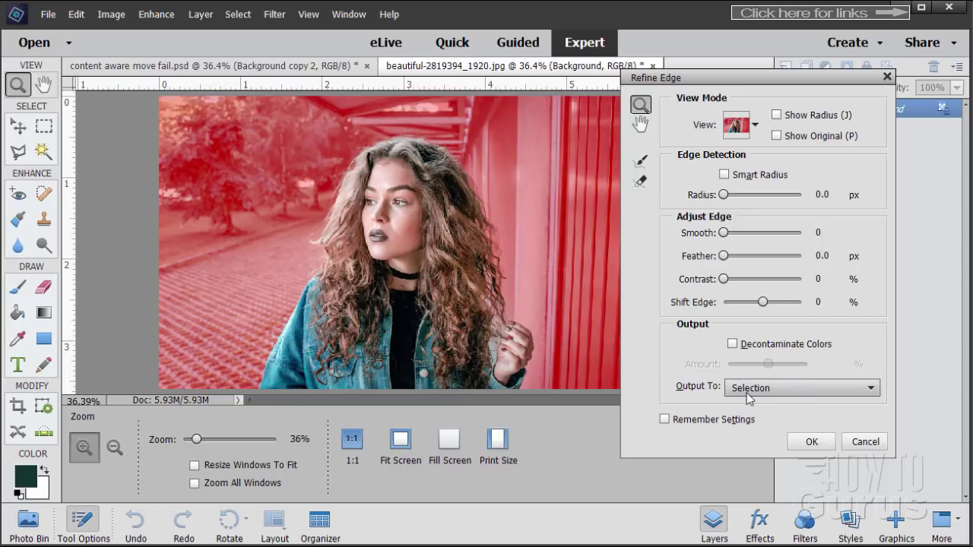
Step: Output the refined edge as a Selection and apply the Refine Edge settings
left_click(876, 389)
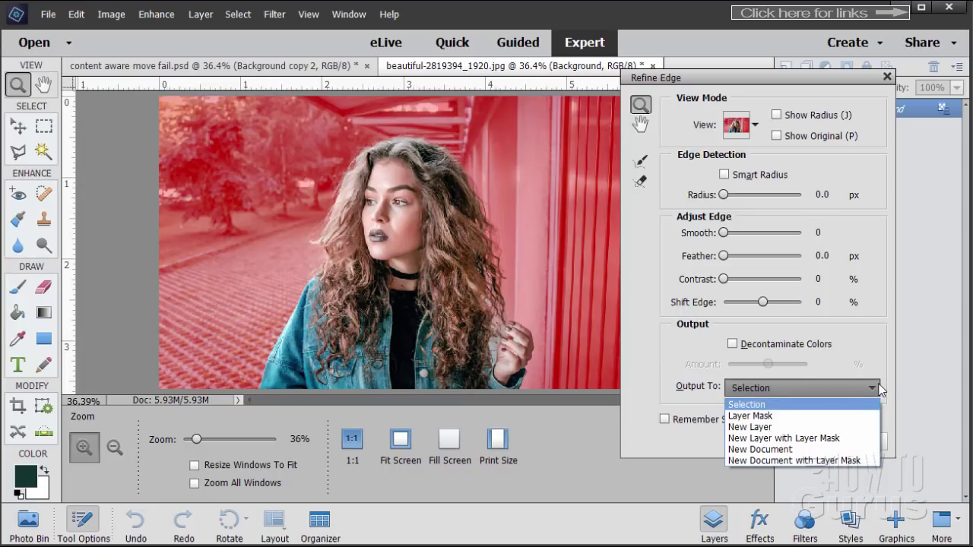
left_click(750, 406)
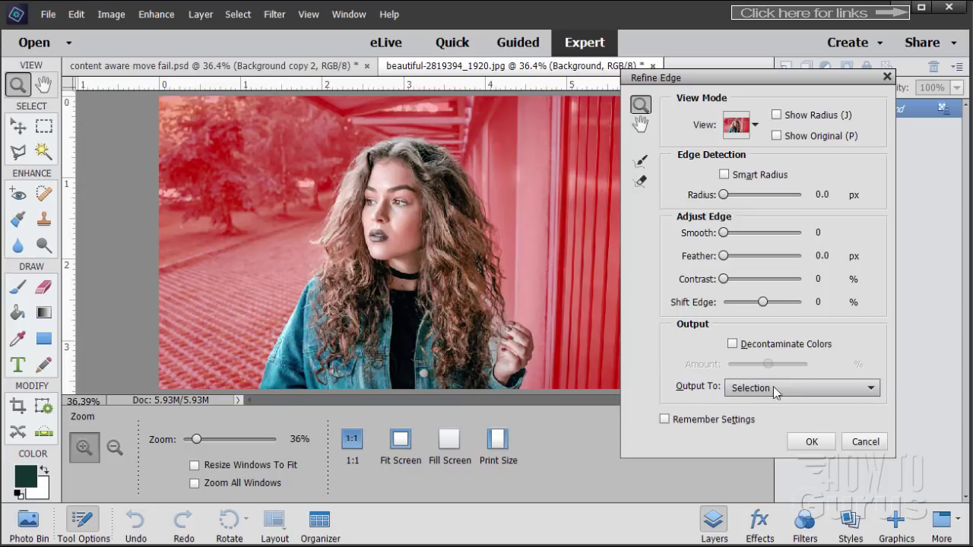
left_click(810, 443)
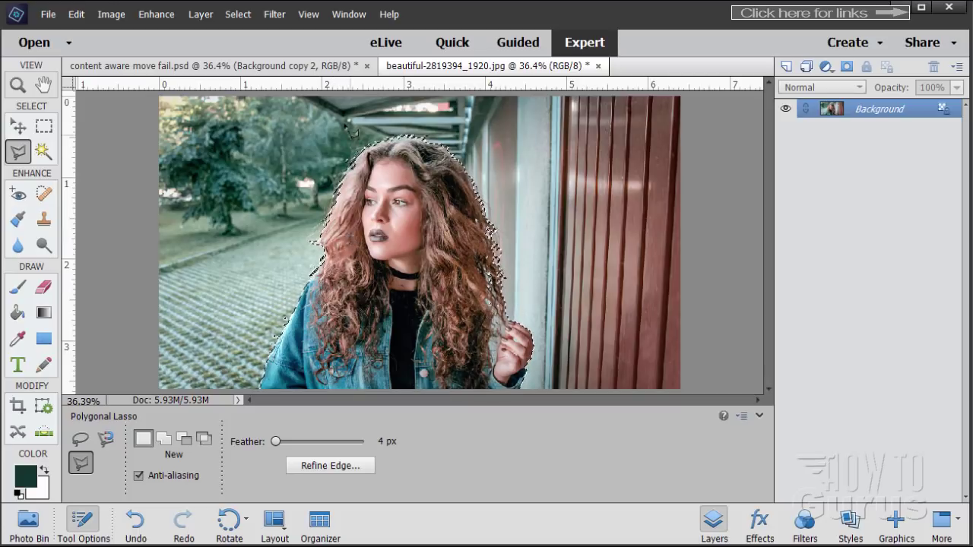
Step: Copy the selected woman to a new layer and check the cutout by briefly hiding the Background layer
left_click(202, 16)
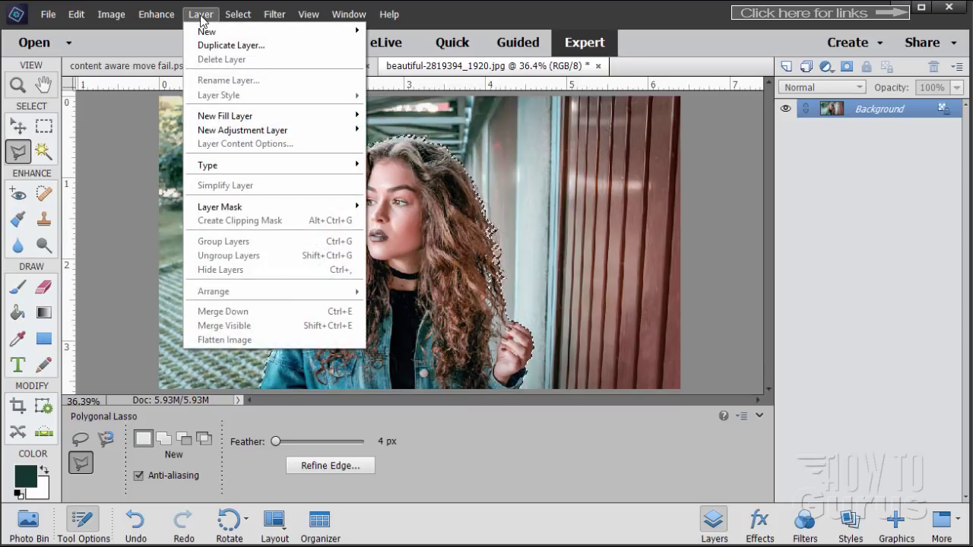
mouse_move(207, 32)
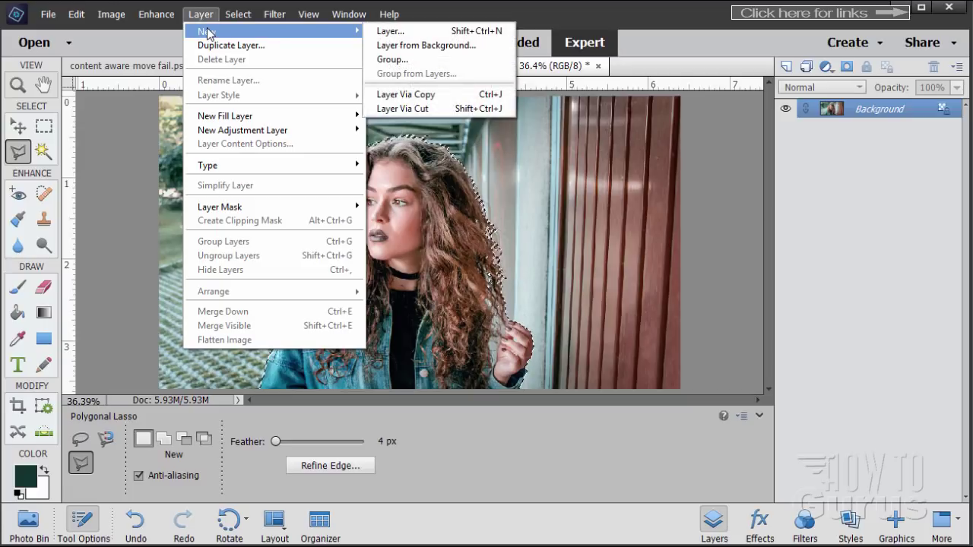
left_click(403, 94)
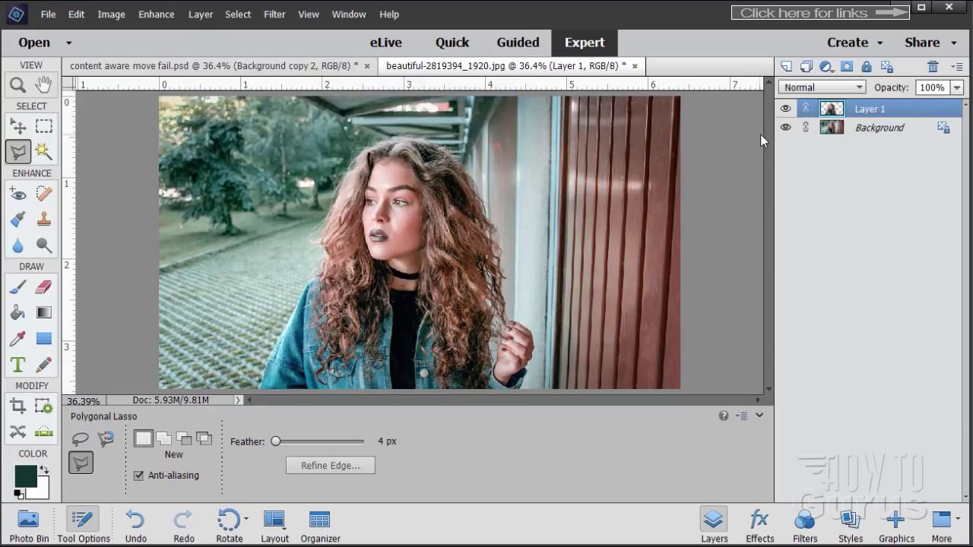
left_click(786, 128)
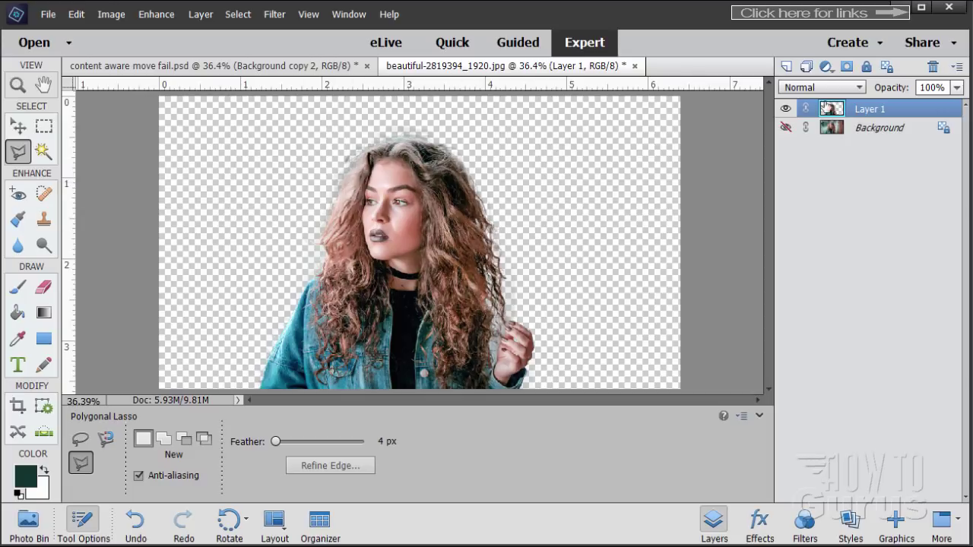
left_click(785, 128)
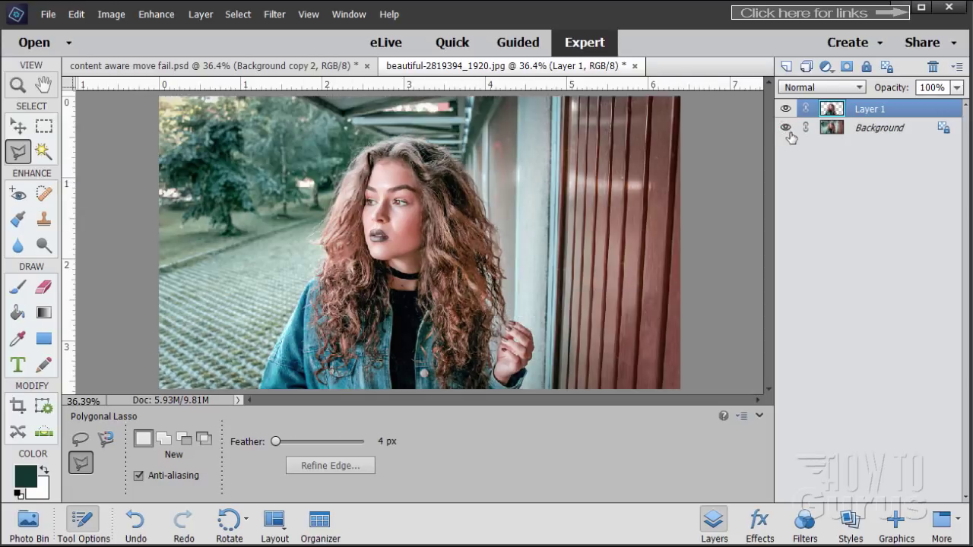
Step: Move the cut-out woman on Layer 1 slightly to the right, keeping her at the same height
left_click(17, 129)
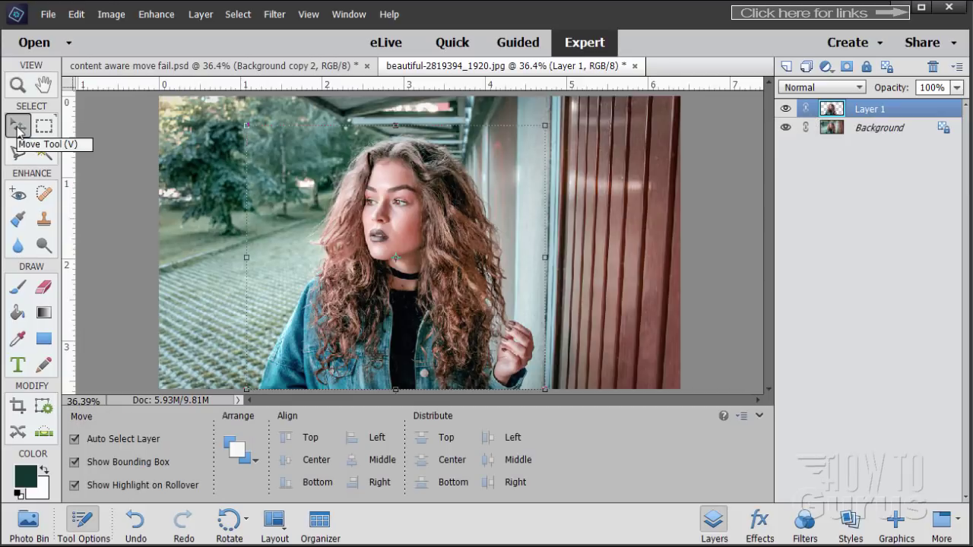
left_click_drag(405, 364, 435, 363)
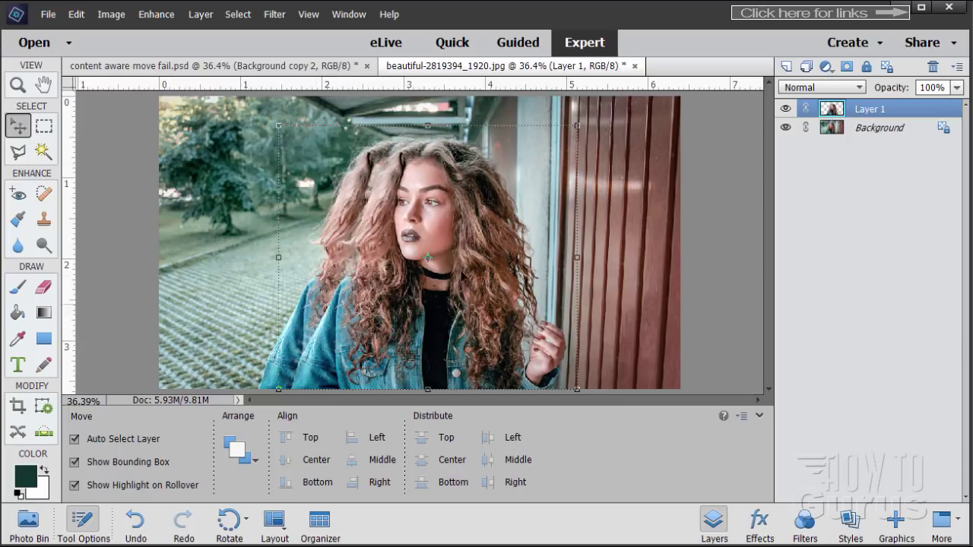
Step: Duplicate the Background layer as a working copy and hide the original Background layer
left_click(863, 127)
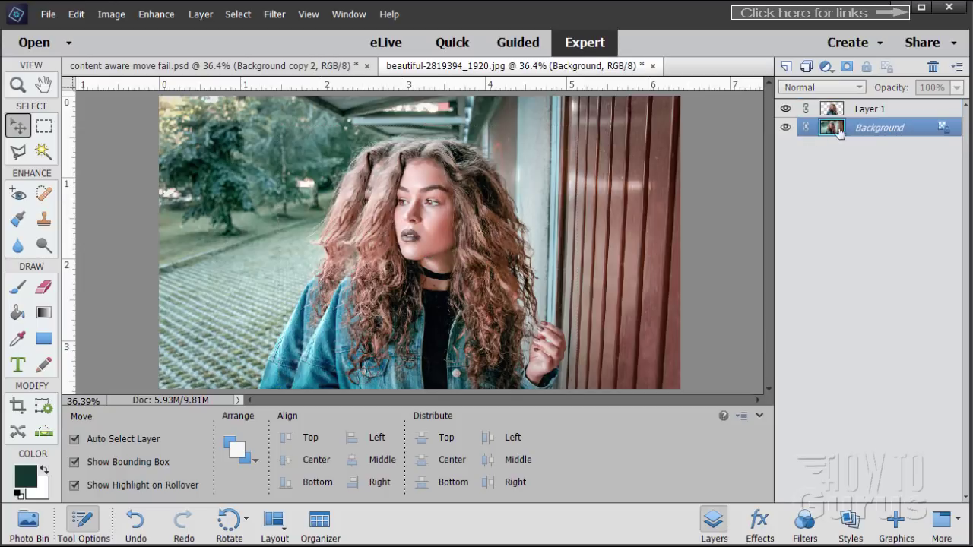
left_click_drag(828, 135, 787, 66)
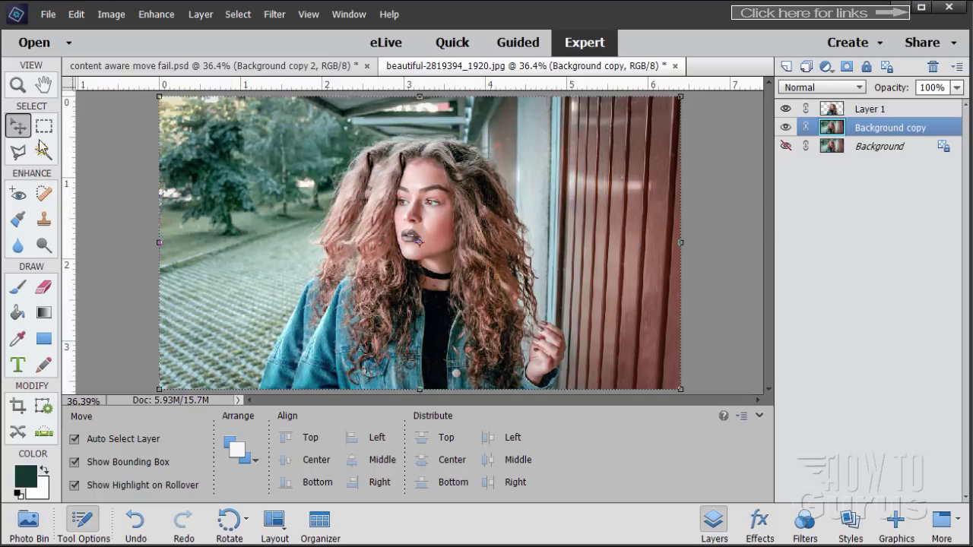
Step: Clone the roof beam over the leftover stray hair above the woman's head on Background copy, using a 50 px Clone Stamp
key("z")
left_click(384, 148)
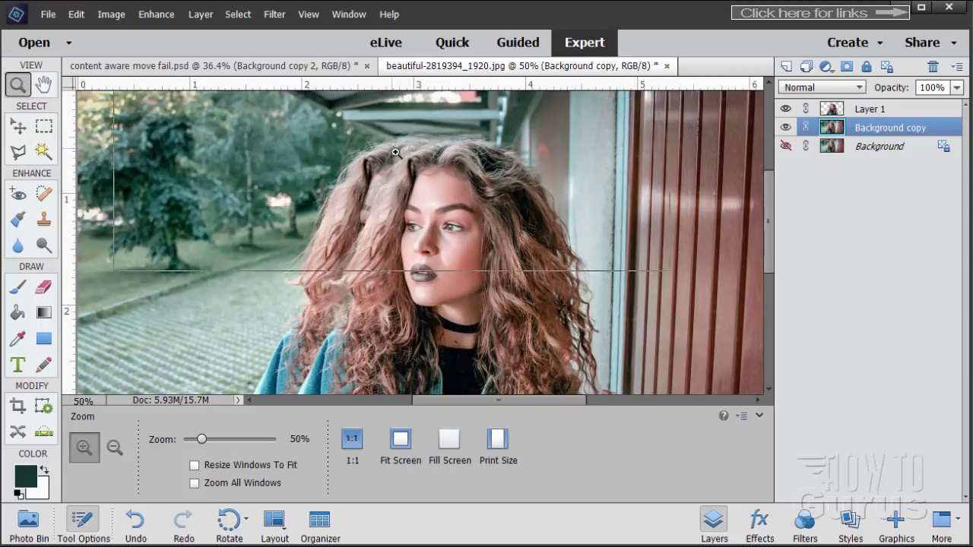
left_click(410, 154)
left_click(416, 156)
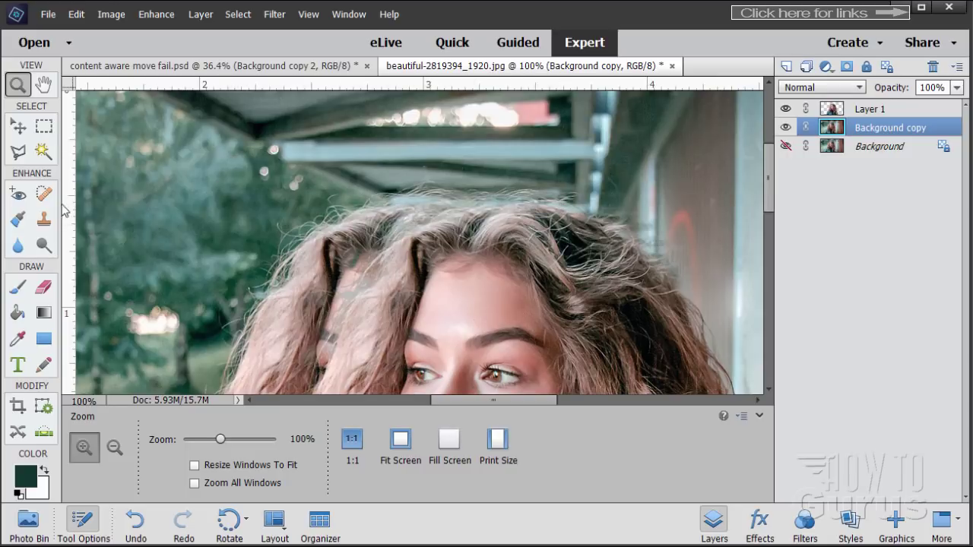
left_click(44, 221)
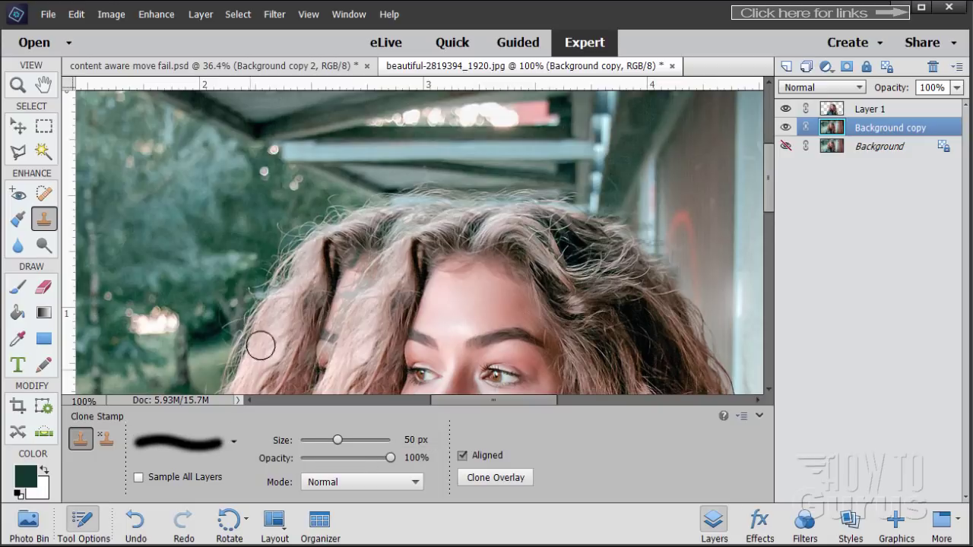
key("alt")
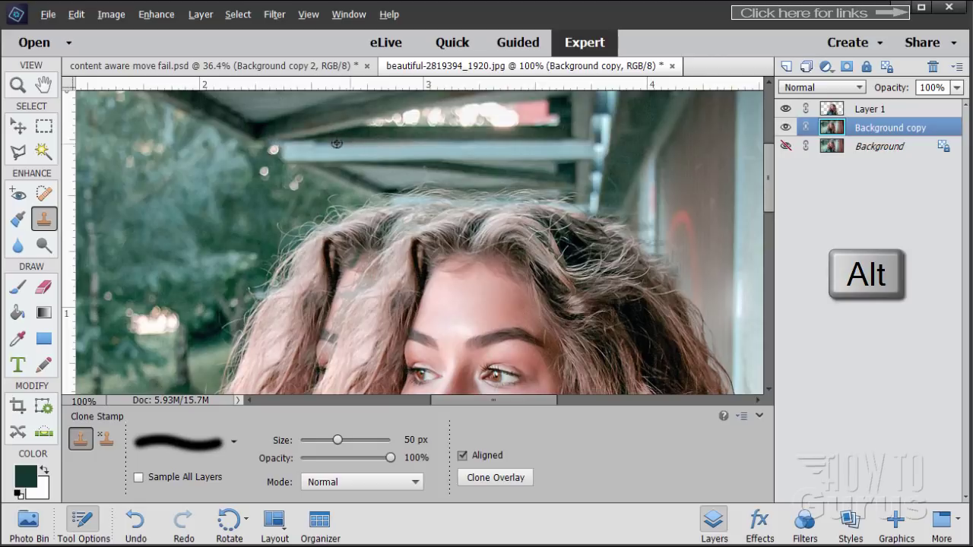
left_click(284, 143, "alt")
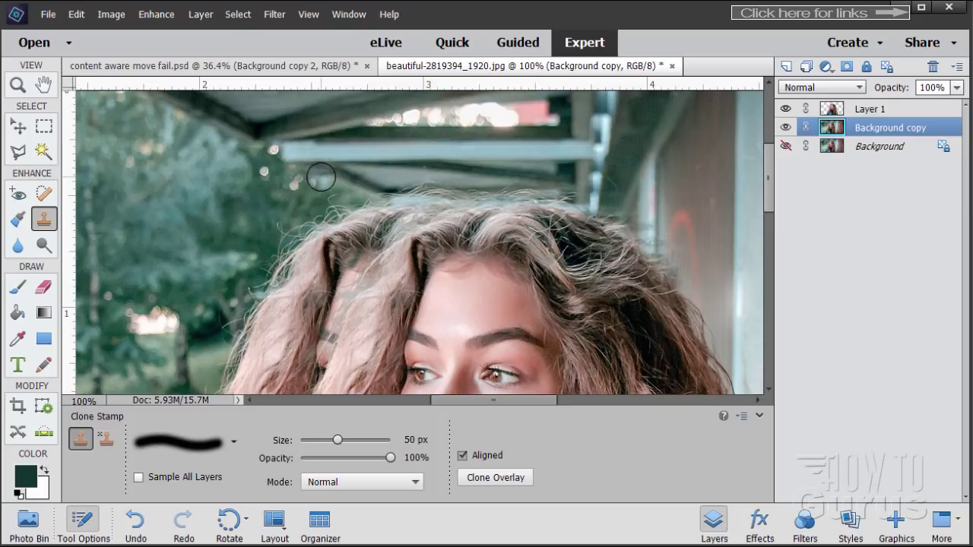
left_click_drag(272, 113, 283, 118)
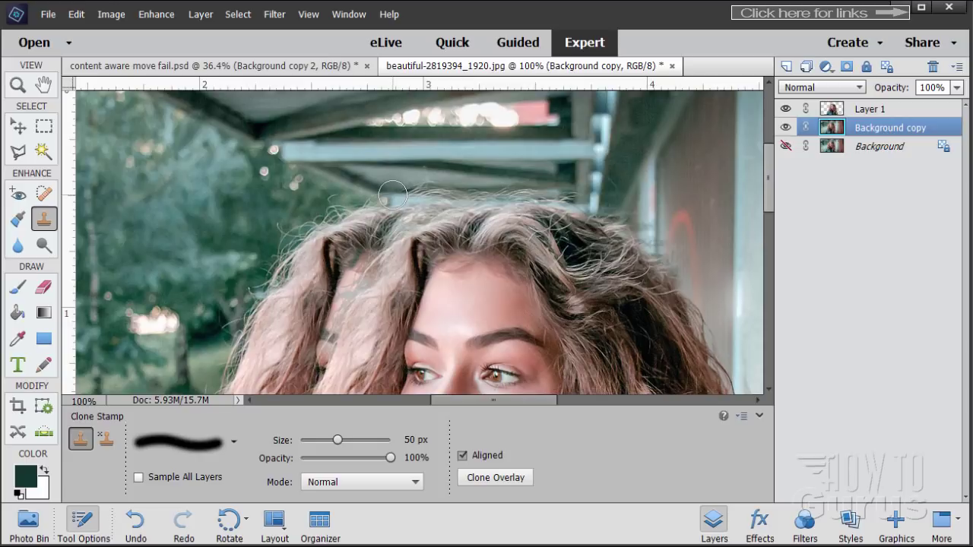
mouse_move(393, 196)
left_mouse_down()
mouse_move(560, 198)
mouse_move(428, 201)
mouse_move(562, 203)
mouse_move(494, 239)
mouse_move(409, 208)
mouse_move(489, 202)
mouse_move(541, 175)
mouse_move(516, 203)
left_mouse_up()
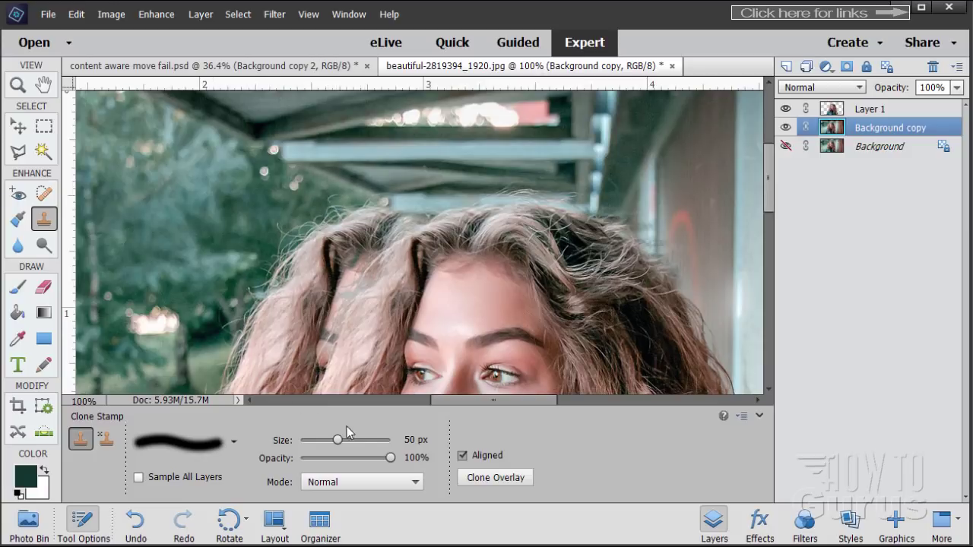
Step: Reduce the Clone Stamp size to between 26 and 37 px and clone dark foliage over the top of the leftover hair
left_click_drag(339, 443, 316, 449)
mouse_move(366, 193)
left_mouse_down()
mouse_move(380, 200)
mouse_move(355, 194)
mouse_move(373, 213)
mouse_move(388, 210)
mouse_move(340, 194)
mouse_move(329, 199)
mouse_move(367, 220)
mouse_move(295, 230)
mouse_move(334, 241)
mouse_move(291, 231)
mouse_move(275, 241)
mouse_move(348, 249)
mouse_move(330, 234)
mouse_move(331, 271)
mouse_move(354, 246)
mouse_move(350, 277)
mouse_move(365, 262)
mouse_move(286, 291)
mouse_move(346, 356)
mouse_move(342, 236)
mouse_move(366, 200)
left_mouse_up()
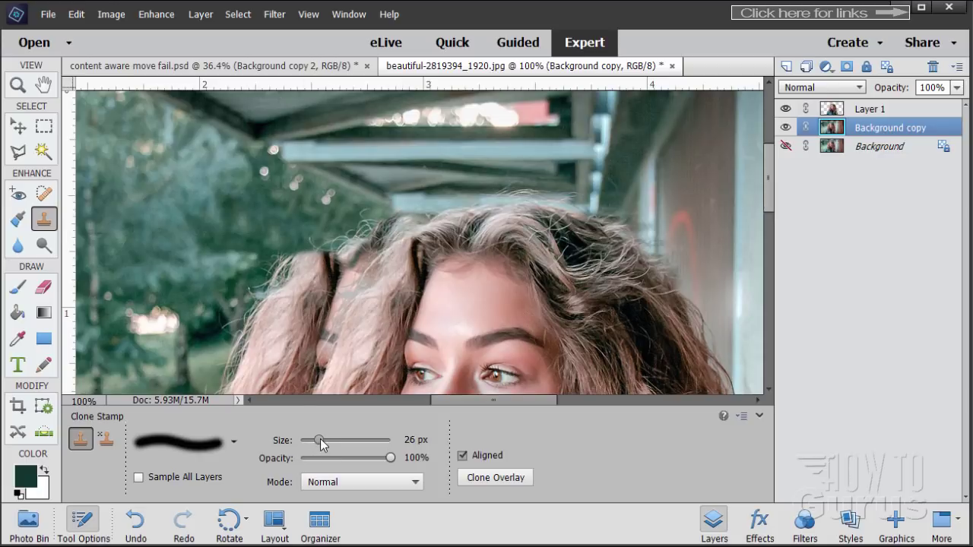
left_click(269, 213, "alt")
mouse_move(327, 228)
left_mouse_down()
mouse_move(356, 245)
mouse_move(364, 236)
mouse_move(375, 250)
mouse_move(365, 218)
mouse_move(394, 229)
mouse_move(367, 237)
mouse_move(428, 223)
mouse_move(370, 250)
mouse_move(321, 244)
mouse_move(390, 259)
mouse_move(352, 238)
mouse_move(395, 259)
mouse_move(369, 241)
mouse_move(400, 251)
mouse_move(393, 238)
mouse_move(419, 242)
mouse_move(389, 230)
mouse_move(419, 243)
mouse_move(361, 236)
mouse_move(374, 241)
mouse_move(368, 260)
mouse_move(440, 217)
mouse_move(412, 218)
mouse_move(380, 259)
left_mouse_up()
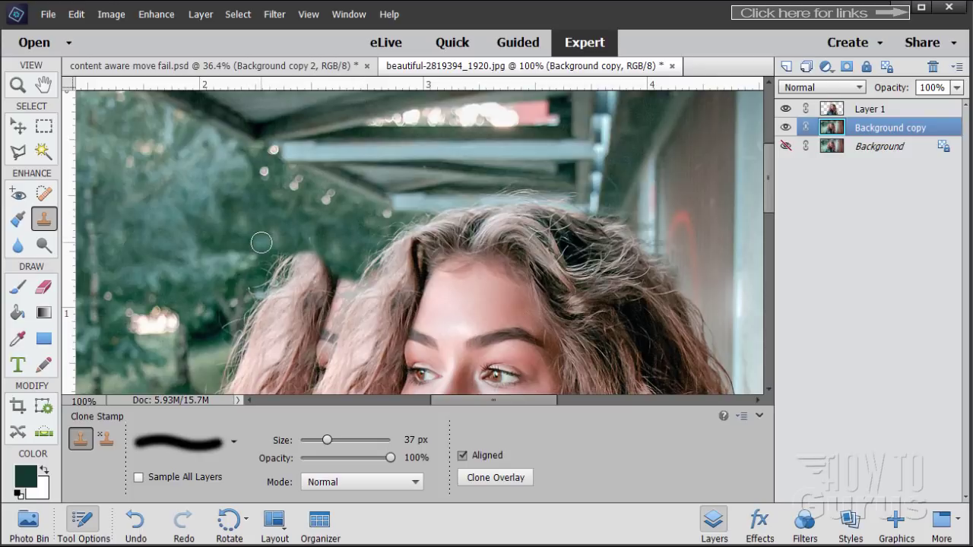
scroll(258, 240, "down", 3)
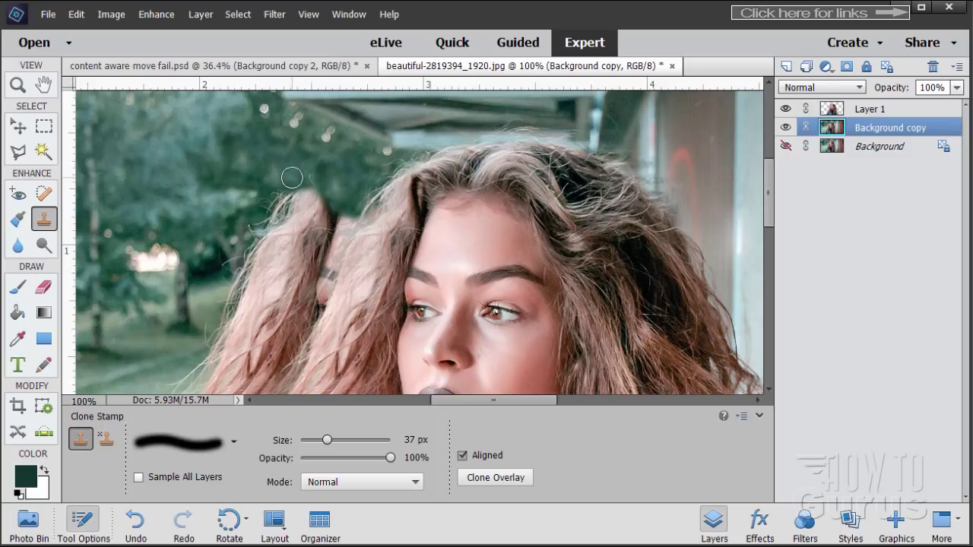
mouse_move(292, 177)
left_mouse_down()
mouse_move(358, 169)
mouse_move(367, 191)
mouse_move(342, 187)
left_mouse_up()
key("ctrl+z")
Step: Clone the curb line and grass edge of the path across the leftover hair with the 37 px Clone Stamp
left_click(17, 85)
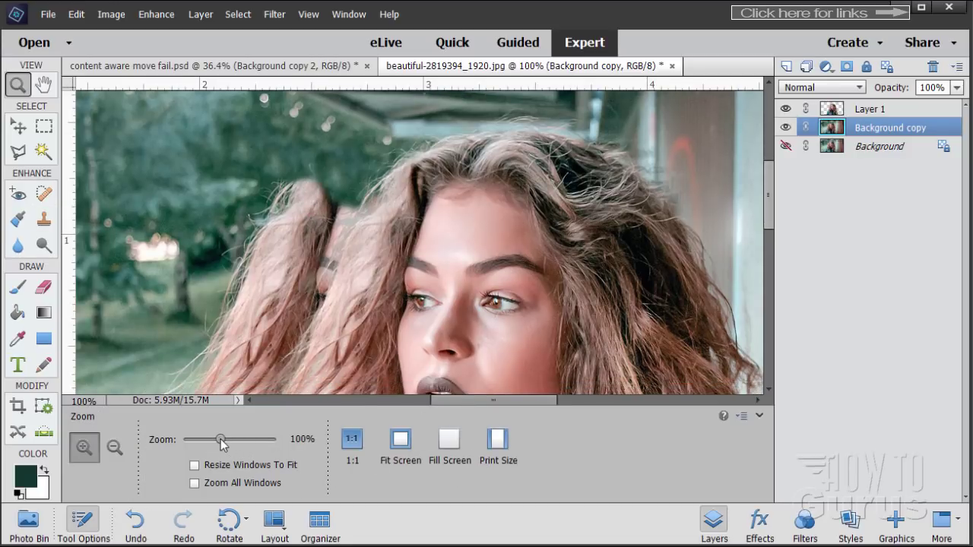
left_click_drag(220, 444, 205, 446)
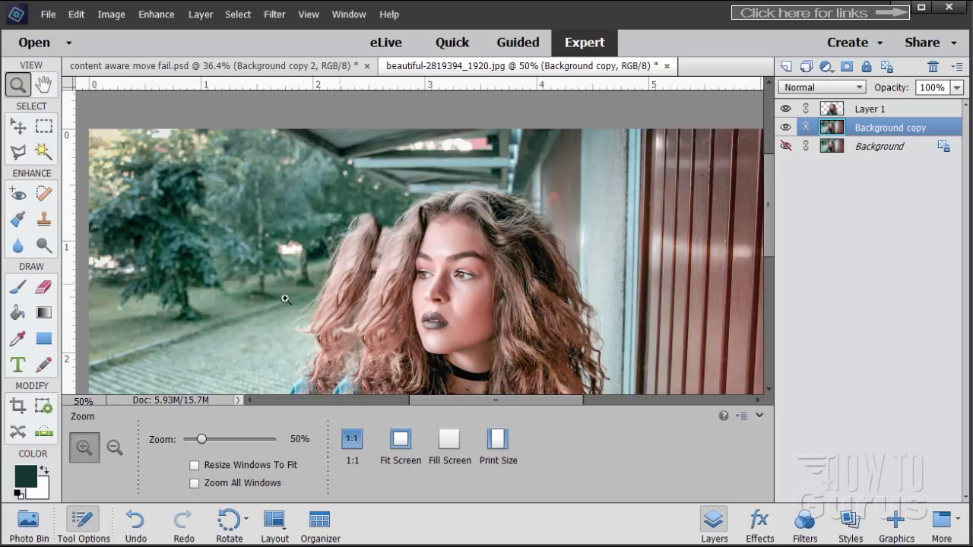
left_click(263, 316)
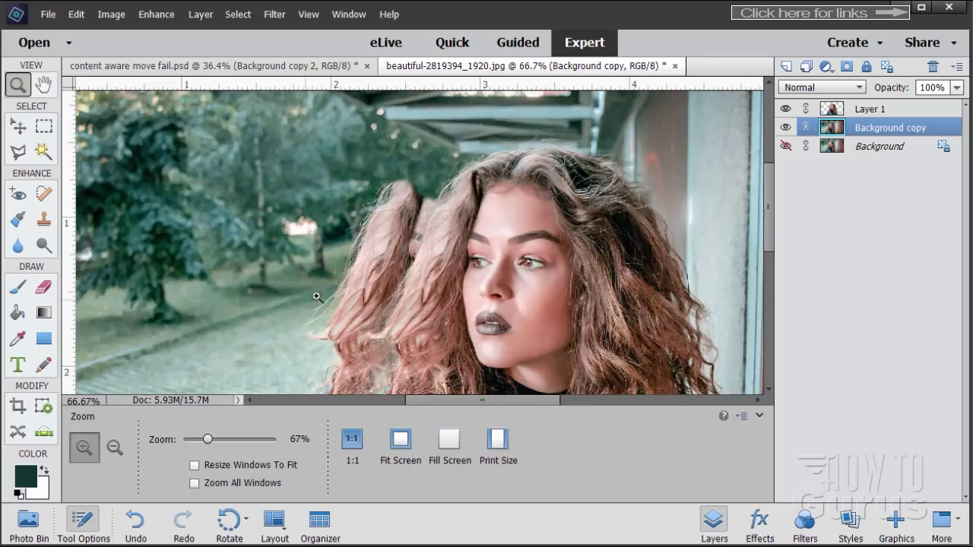
left_click(44, 220)
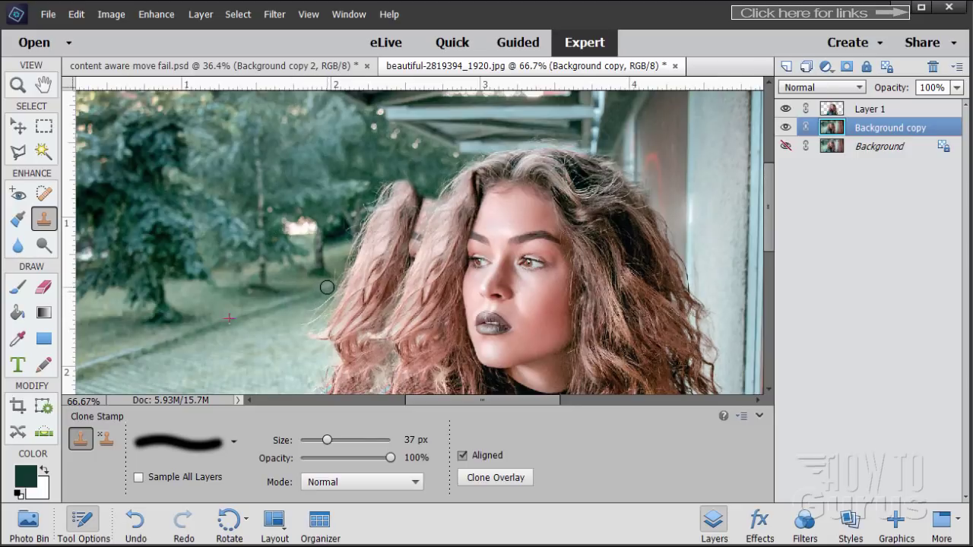
mouse_move(327, 287)
left_mouse_down()
mouse_move(419, 254)
mouse_move(354, 268)
left_mouse_up()
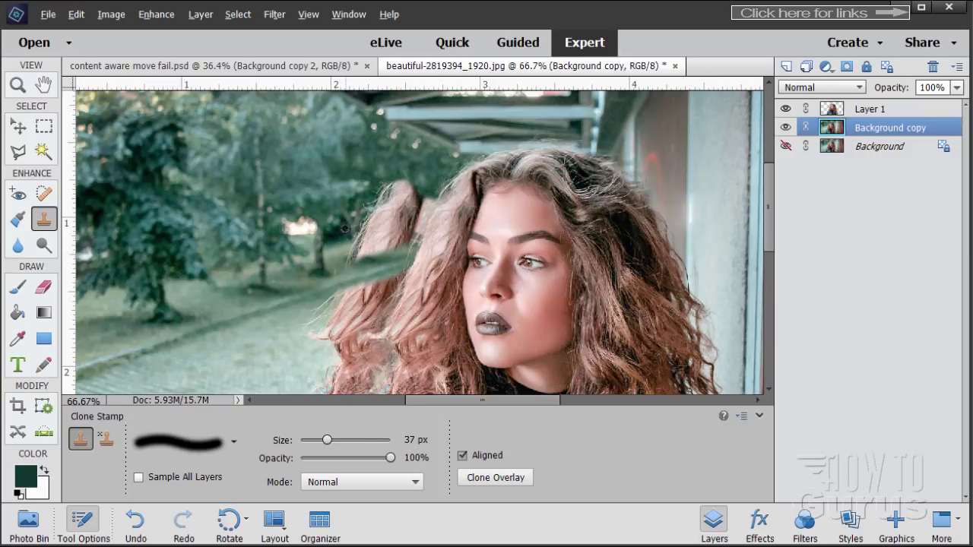
Step: Clone foliage and grass over the outer edge of the leftover hair just above the extended curb line
mouse_move(344, 229)
left_mouse_down()
mouse_move(340, 250)
mouse_move(338, 233)
mouse_move(356, 249)
mouse_move(368, 247)
mouse_move(337, 234)
mouse_move(381, 221)
mouse_move(393, 228)
mouse_move(349, 263)
left_mouse_up()
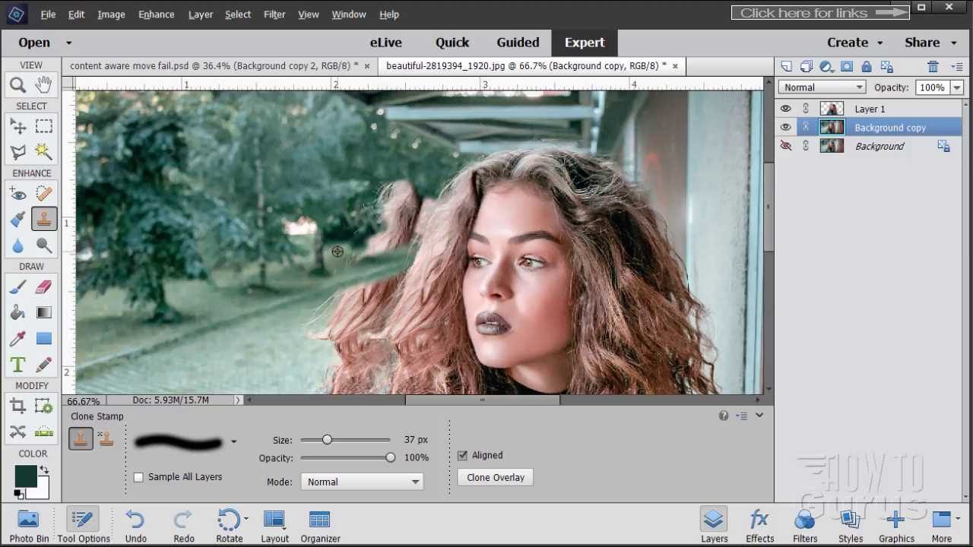
left_click(336, 267, "alt")
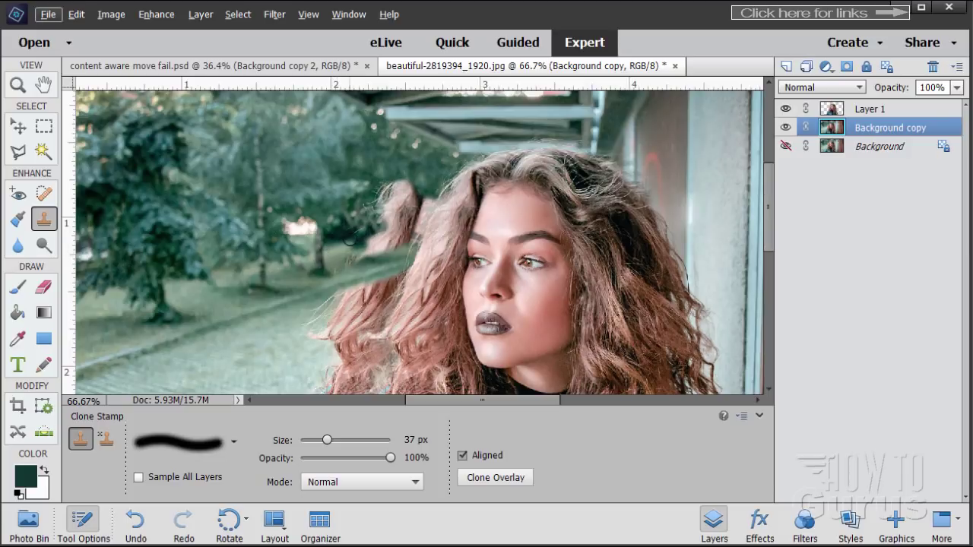
key("alt")
key("alt")
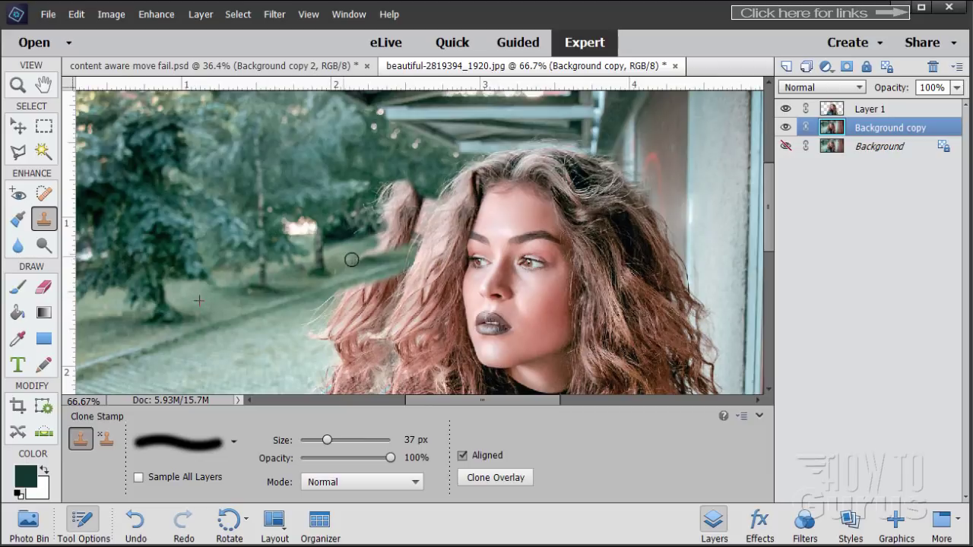
mouse_move(351, 260)
left_mouse_down()
mouse_move(373, 252)
mouse_move(342, 262)
mouse_move(376, 258)
mouse_move(341, 269)
left_mouse_up()
Step: Extend the lawn above the curb by cloning grass from beside the trees over the leftover hair up to the woman
key("alt")
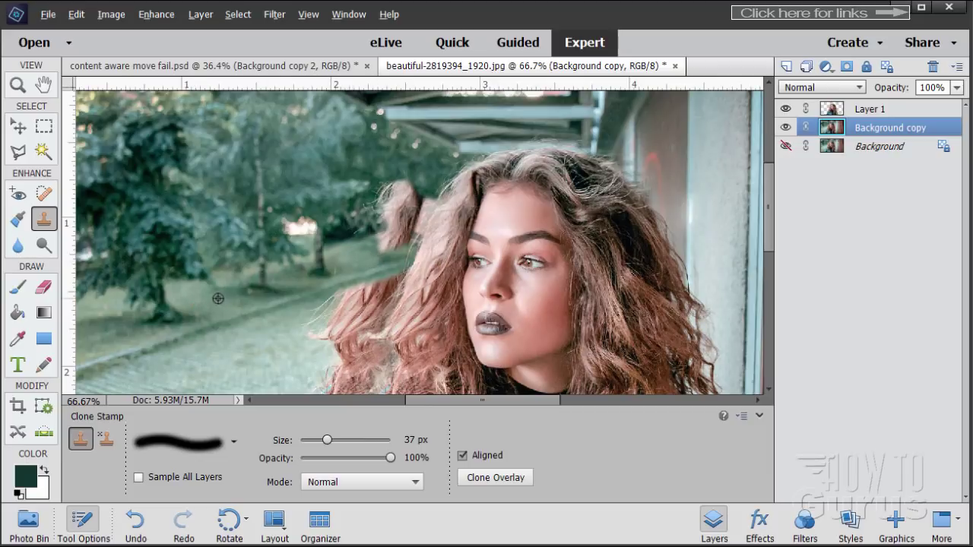
left_click(206, 295, "alt")
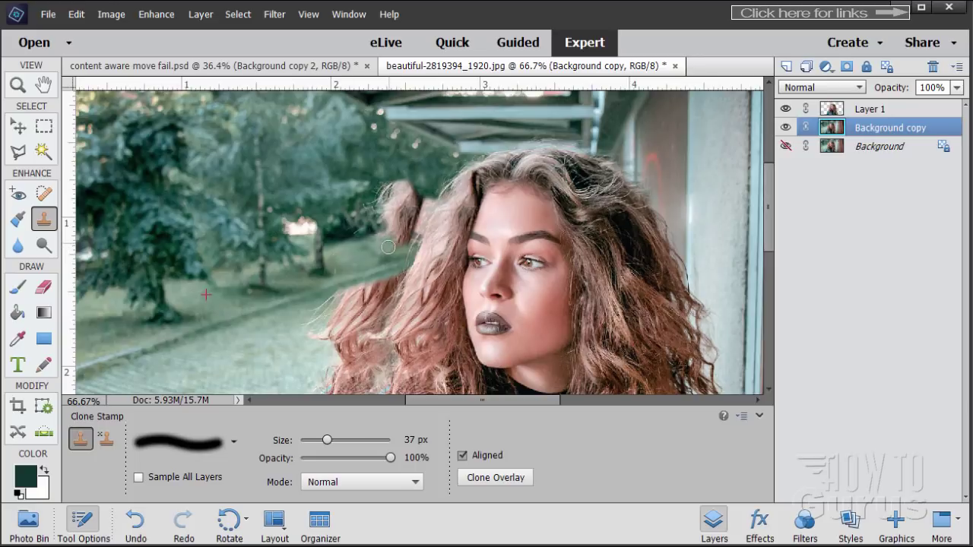
mouse_move(375, 244)
left_mouse_down()
mouse_move(407, 238)
mouse_move(398, 247)
mouse_move(328, 257)
mouse_move(412, 242)
left_mouse_up()
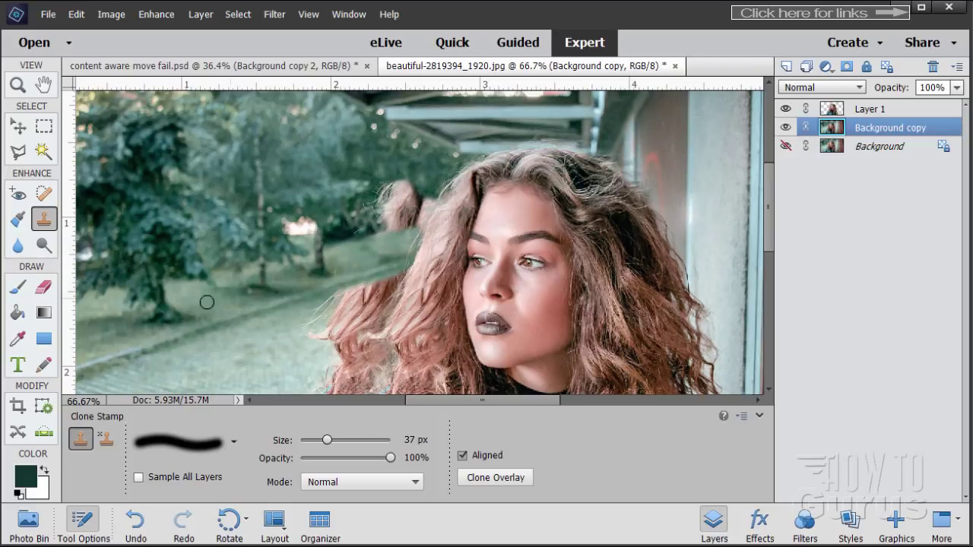
left_click(103, 333, "alt")
left_click_drag(390, 213, 418, 222)
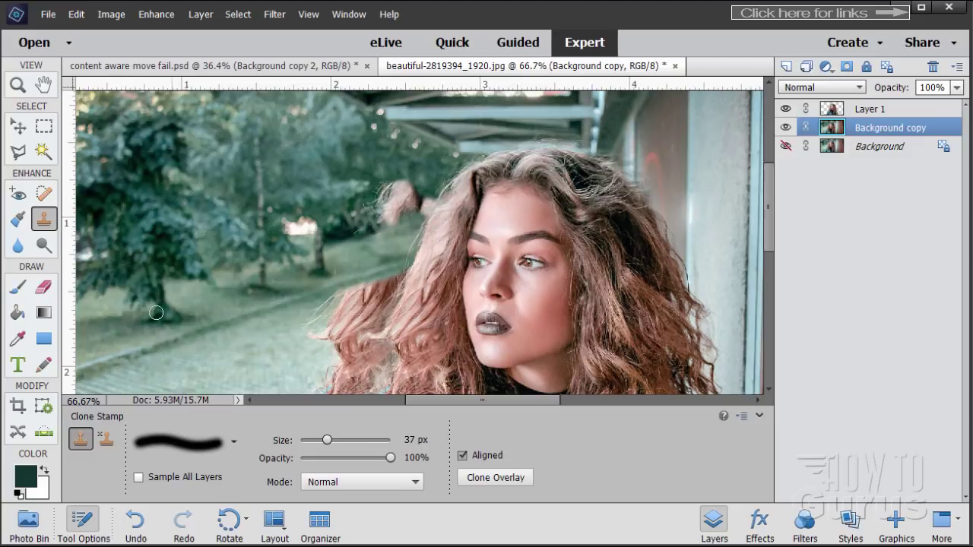
left_click(98, 334, "alt")
mouse_move(378, 246)
left_mouse_down()
mouse_move(389, 253)
mouse_move(417, 249)
mouse_move(373, 248)
mouse_move(424, 214)
mouse_move(371, 228)
left_mouse_up()
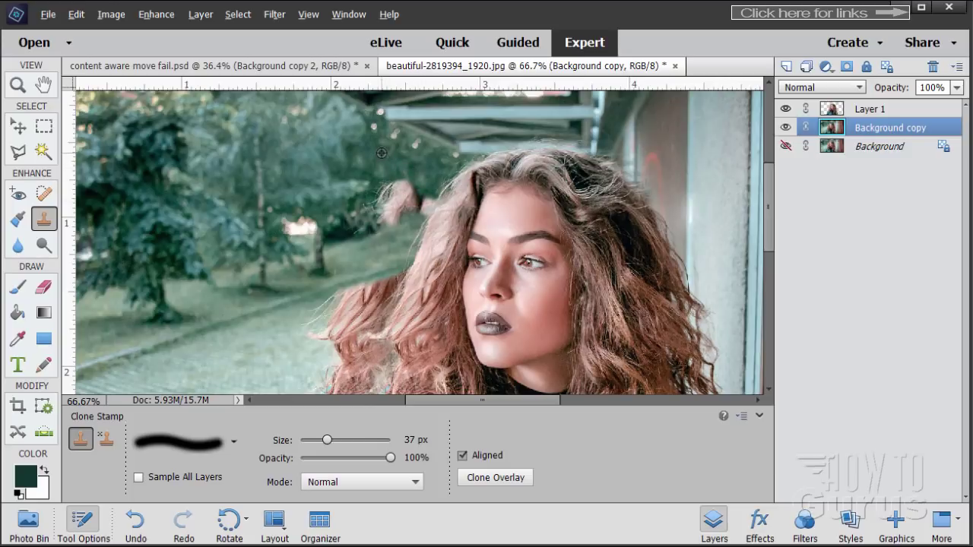
Step: Clone dark tree foliage over the remaining tuft of leftover hair and blend the background beside the woman's head
mouse_move(382, 153)
left_mouse_down()
mouse_move(387, 194)
mouse_move(399, 191)
mouse_move(383, 190)
mouse_move(406, 187)
mouse_move(402, 196)
mouse_move(416, 200)
mouse_move(389, 191)
mouse_move(389, 205)
mouse_move(365, 216)
mouse_move(411, 202)
mouse_move(392, 223)
left_mouse_up()
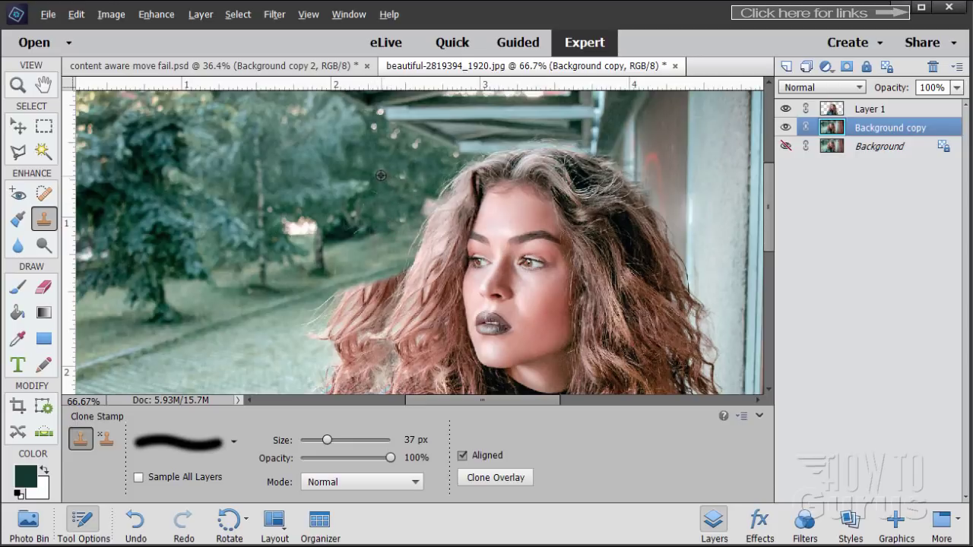
mouse_move(381, 176)
left_mouse_down()
mouse_move(420, 212)
mouse_move(455, 179)
mouse_move(426, 228)
mouse_move(415, 216)
mouse_move(408, 254)
mouse_move(432, 201)
mouse_move(487, 165)
mouse_move(450, 164)
mouse_move(408, 219)
left_mouse_up()
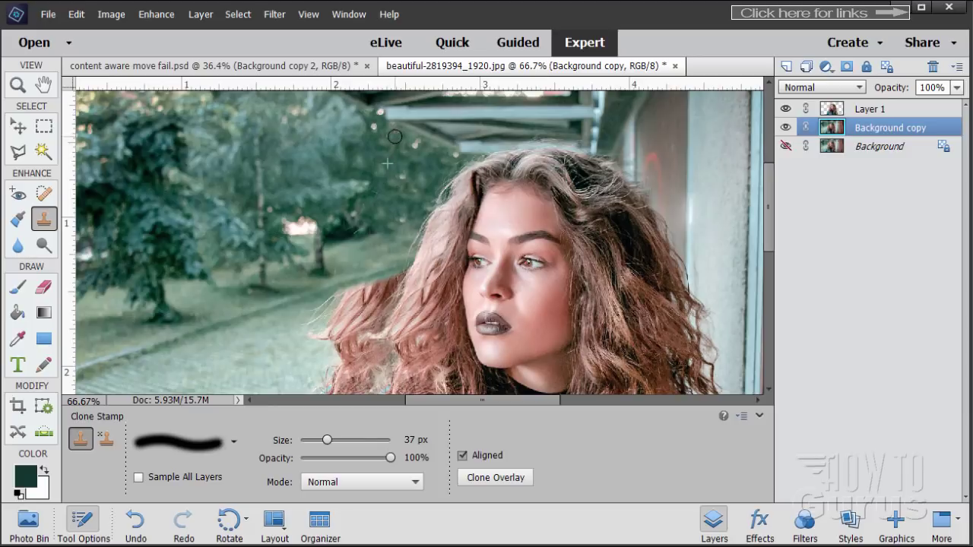
left_click_drag(394, 136, 417, 175)
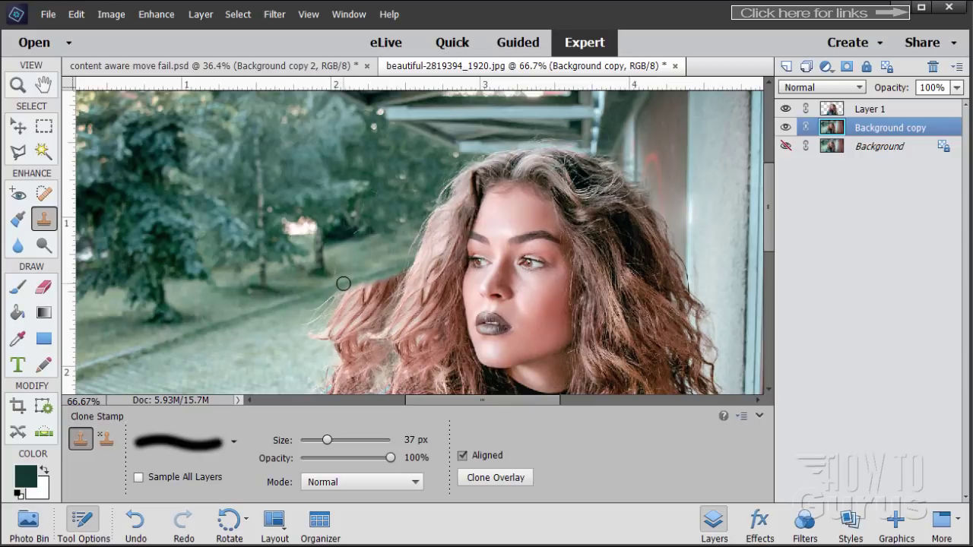
Step: Clone the path surface just below the curb line over the top edge and outer tips of the leftover hair
mouse_move(335, 289)
left_mouse_down()
mouse_move(346, 285)
mouse_move(335, 301)
mouse_move(351, 296)
mouse_move(321, 311)
mouse_move(407, 274)
mouse_move(377, 294)
mouse_move(399, 294)
mouse_move(399, 279)
left_mouse_up()
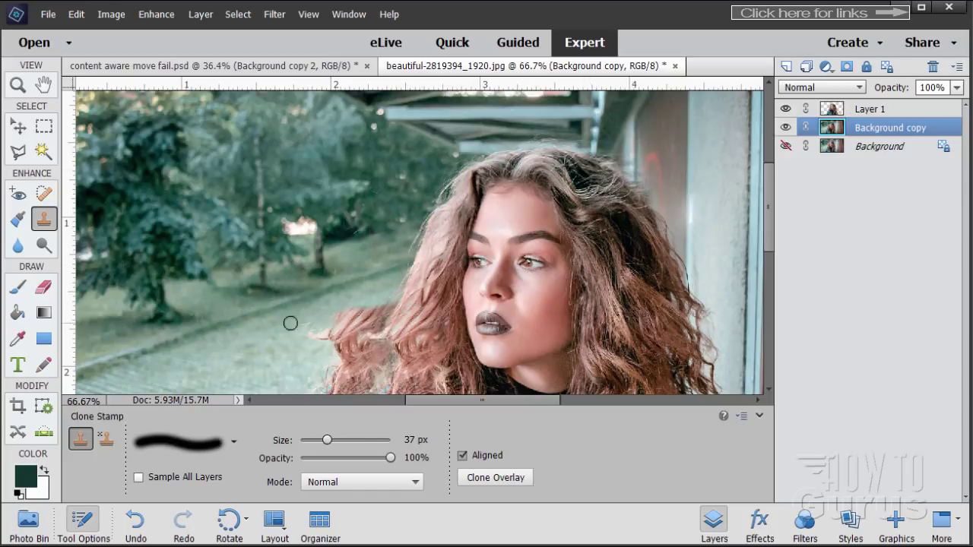
scroll(284, 304, "down", 3)
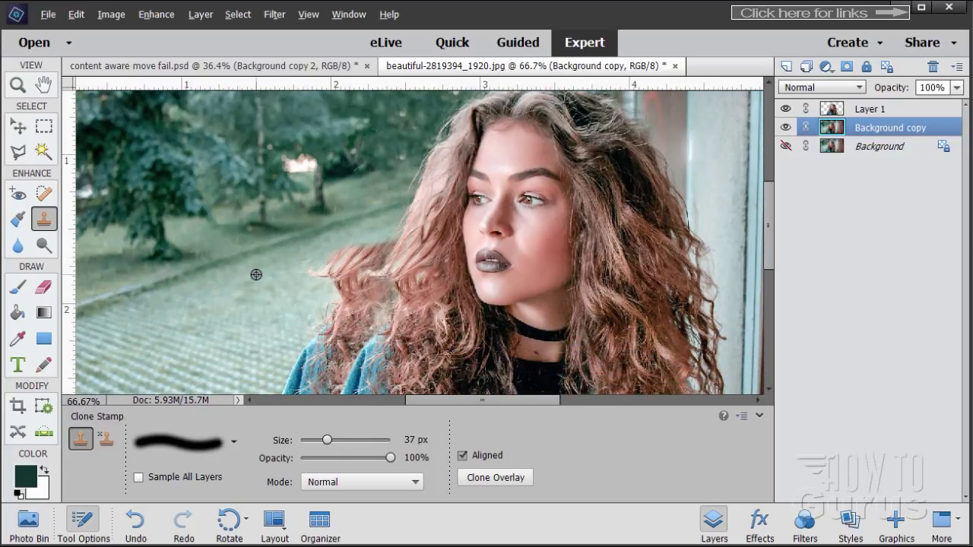
key("alt")
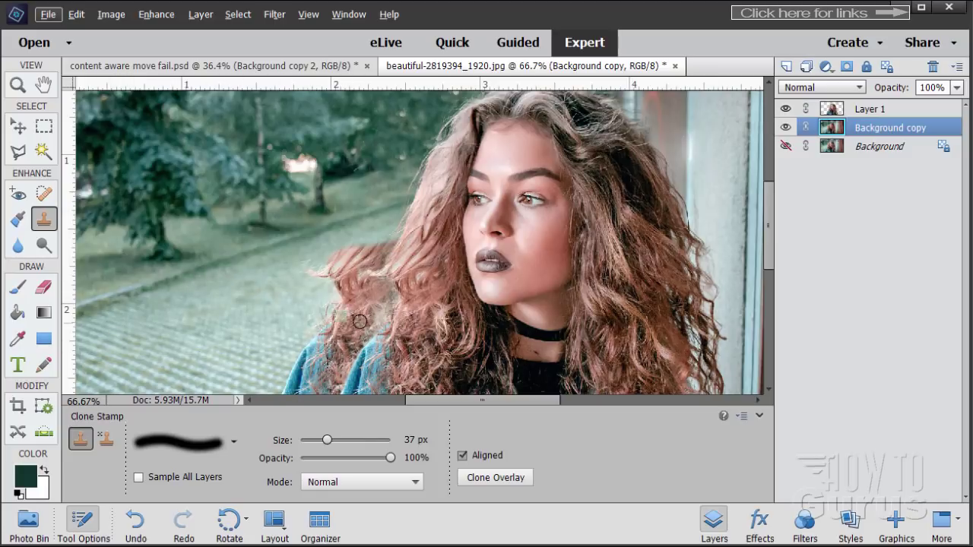
key("alt")
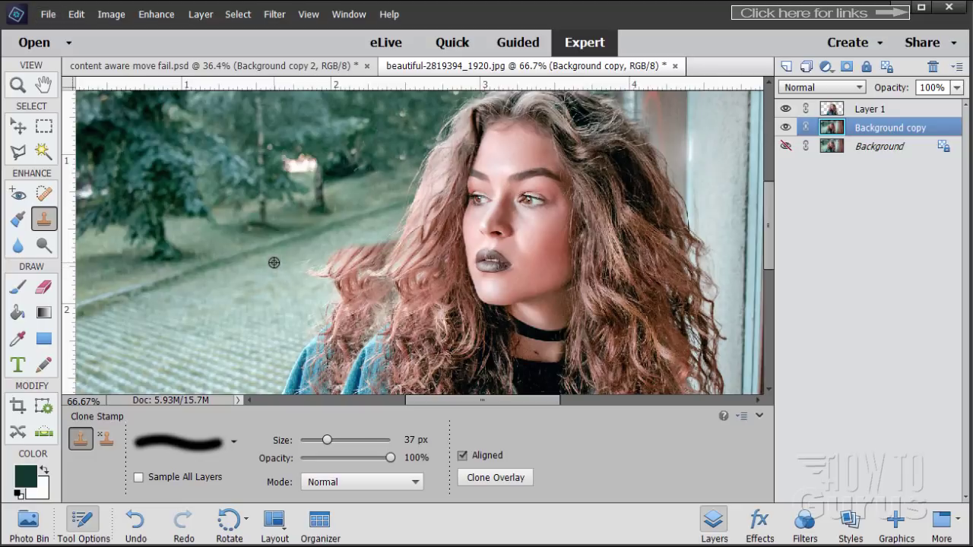
left_click(273, 262, "alt")
mouse_move(306, 276)
left_mouse_down()
mouse_move(326, 278)
mouse_move(326, 265)
mouse_move(352, 253)
left_mouse_up()
Step: Clone the pale path surface over the leftover curls beside the woman's hair, down to the leftover jacket shoulder
key("alt")
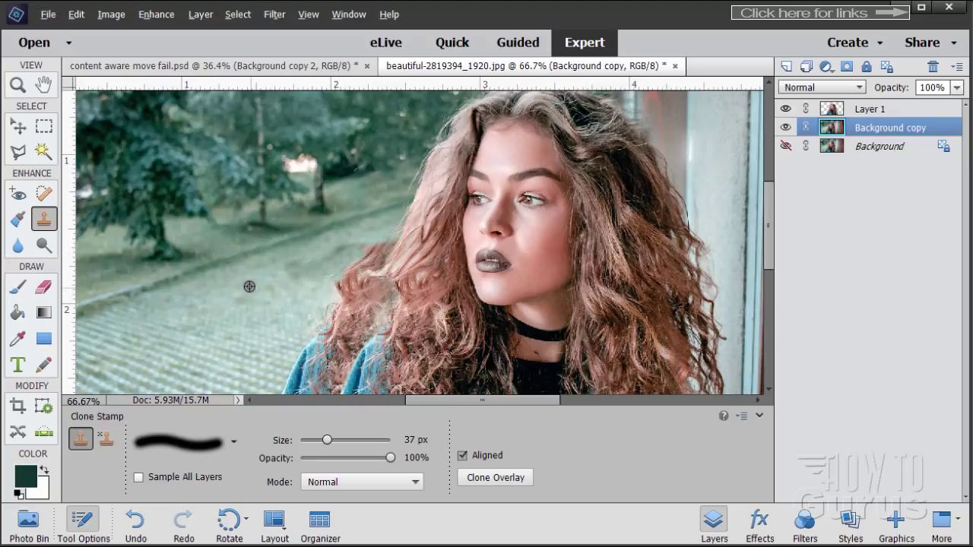
mouse_move(291, 264)
left_mouse_down()
mouse_move(327, 275)
mouse_move(313, 258)
mouse_move(341, 263)
mouse_move(335, 246)
mouse_move(357, 253)
mouse_move(334, 258)
mouse_move(396, 249)
mouse_move(355, 250)
mouse_move(372, 267)
mouse_move(348, 264)
mouse_move(364, 266)
mouse_move(397, 239)
left_mouse_up()
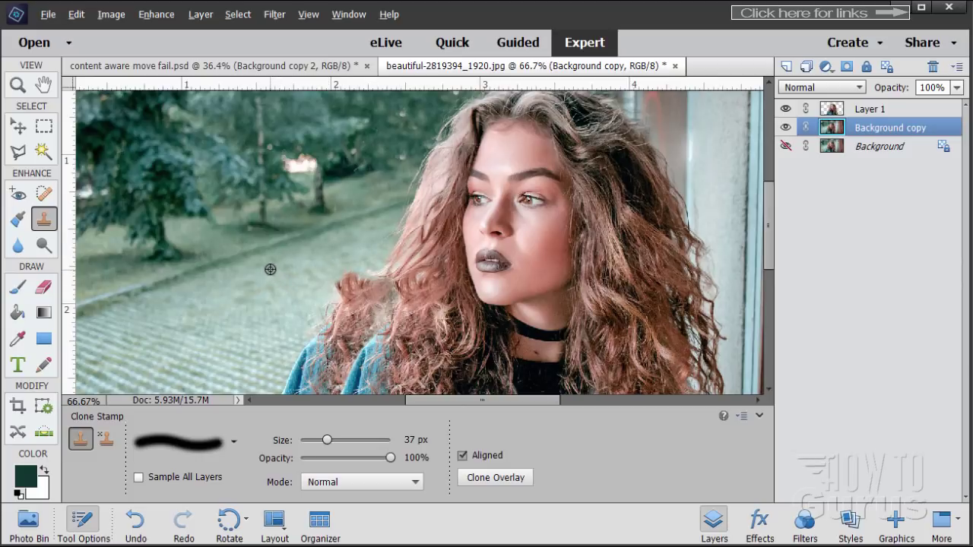
mouse_move(357, 278)
left_mouse_down()
mouse_move(389, 288)
mouse_move(366, 267)
mouse_move(392, 276)
mouse_move(386, 287)
mouse_move(366, 287)
mouse_move(360, 298)
mouse_move(328, 288)
mouse_move(390, 304)
mouse_move(350, 279)
mouse_move(317, 312)
mouse_move(335, 305)
mouse_move(322, 304)
mouse_move(355, 316)
mouse_move(319, 297)
left_mouse_up()
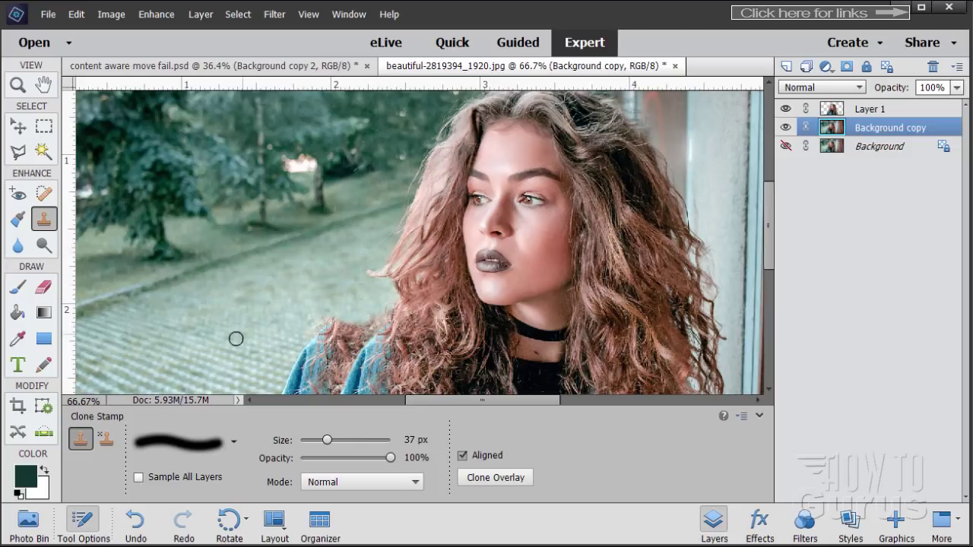
scroll(289, 288, "down", 2)
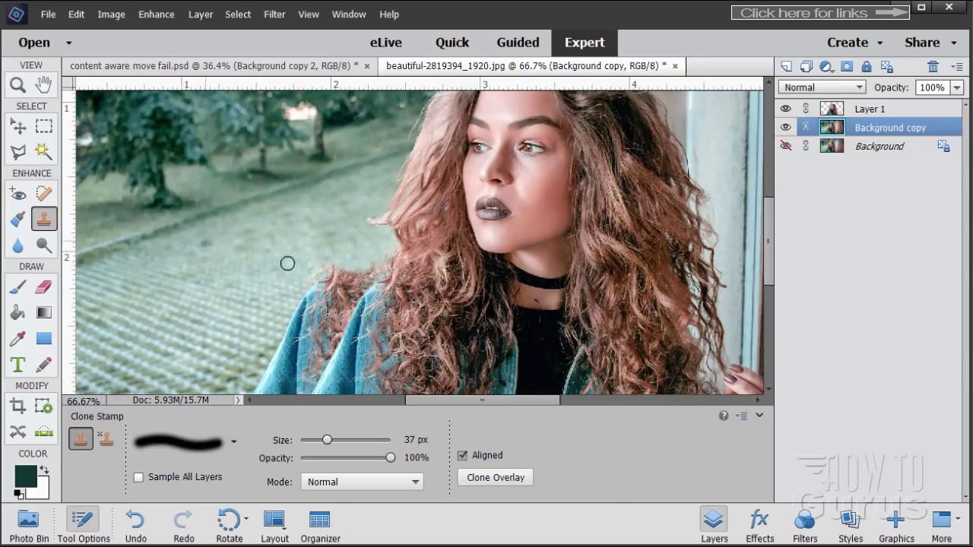
left_click(266, 222, "alt")
left_click_drag(360, 258, 393, 266)
mouse_move(375, 276)
left_mouse_down()
mouse_move(319, 265)
mouse_move(361, 280)
mouse_move(306, 284)
mouse_move(318, 262)
mouse_move(376, 272)
left_mouse_up()
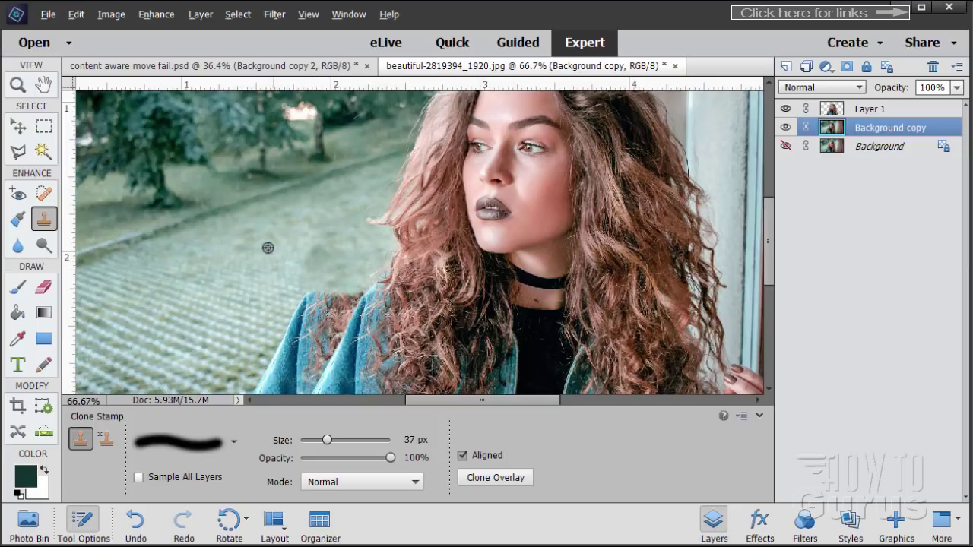
Step: Blend the smudges in the cloned path above the leftover shoulder with short strokes of nearby paving
mouse_move(325, 253)
left_mouse_down()
mouse_move(311, 256)
mouse_move(304, 276)
mouse_move(316, 270)
left_mouse_up()
mouse_move(262, 249)
left_mouse_down()
mouse_move(302, 276)
mouse_move(324, 254)
mouse_move(319, 228)
mouse_move(294, 215)
left_mouse_up()
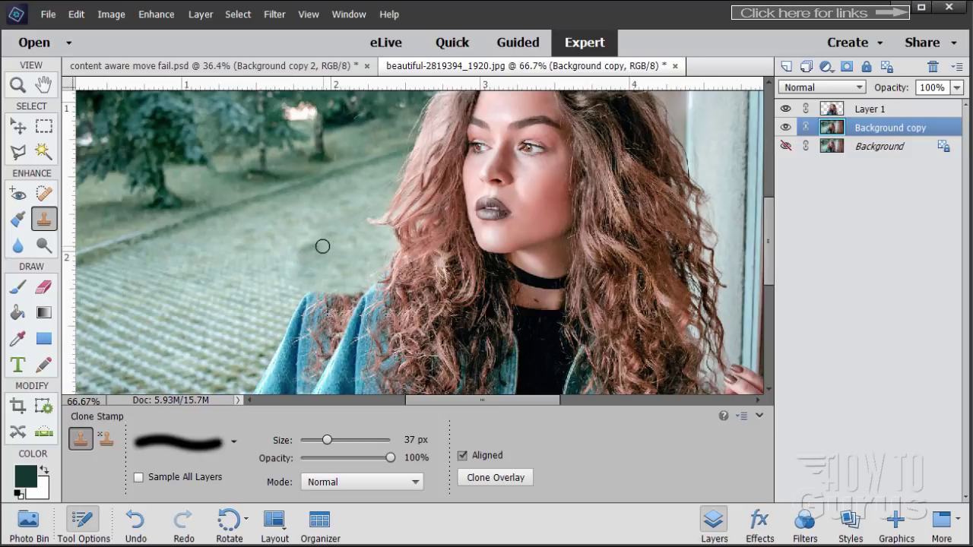
mouse_move(322, 247)
left_mouse_down()
mouse_move(323, 258)
mouse_move(302, 269)
mouse_move(339, 248)
left_mouse_up()
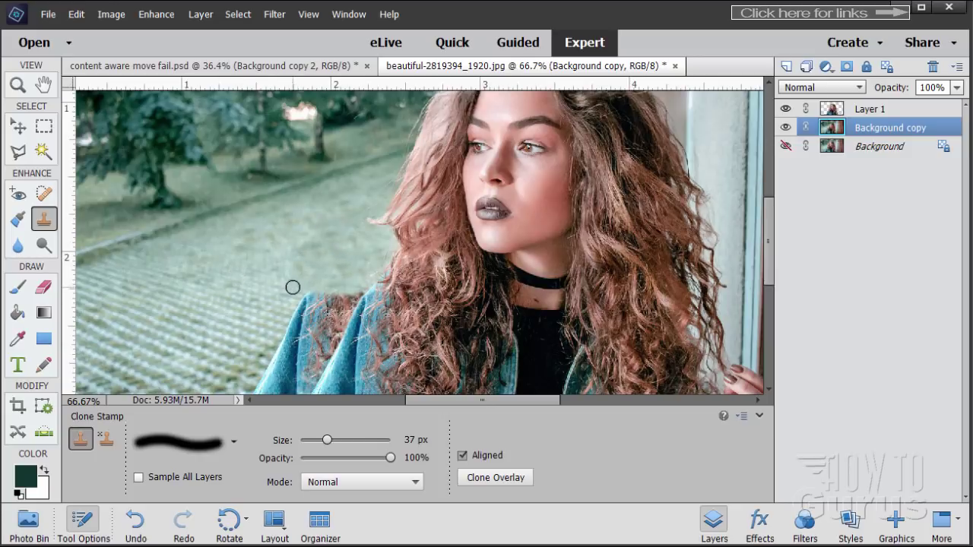
Step: Clone the paving pattern over the peak of the leftover denim shoulder and the curls beside it
mouse_move(293, 287)
left_mouse_down()
mouse_move(308, 291)
mouse_move(272, 274)
mouse_move(307, 286)
mouse_move(308, 299)
mouse_move(266, 306)
left_mouse_up()
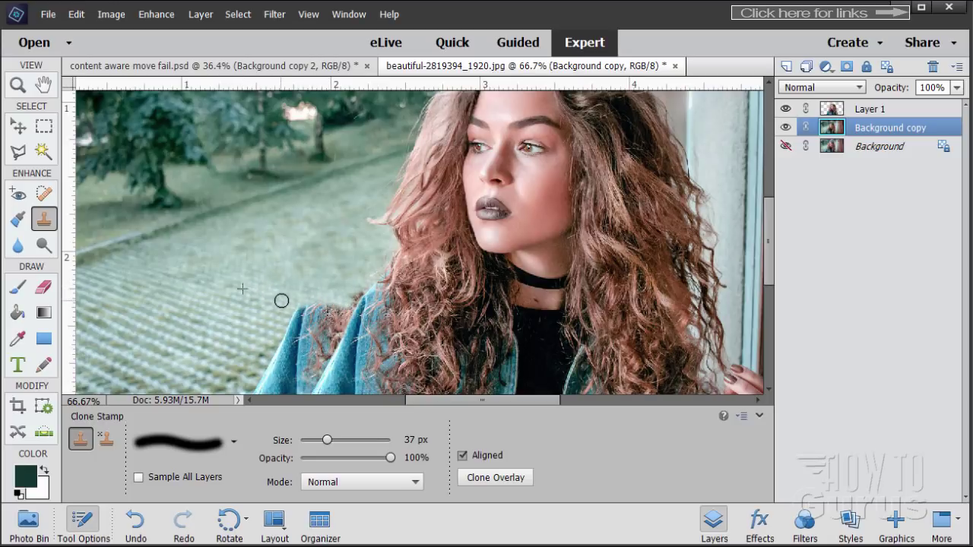
mouse_move(281, 301)
left_mouse_down()
mouse_move(333, 314)
mouse_move(309, 294)
mouse_move(350, 292)
left_mouse_up()
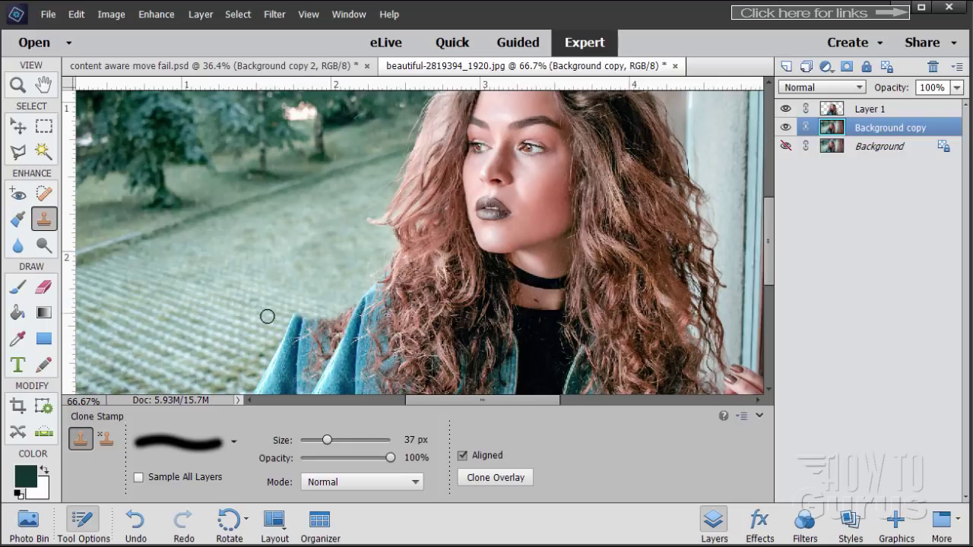
mouse_move(292, 323)
left_mouse_down()
mouse_move(318, 329)
mouse_move(285, 309)
mouse_move(327, 323)
mouse_move(285, 317)
left_mouse_up()
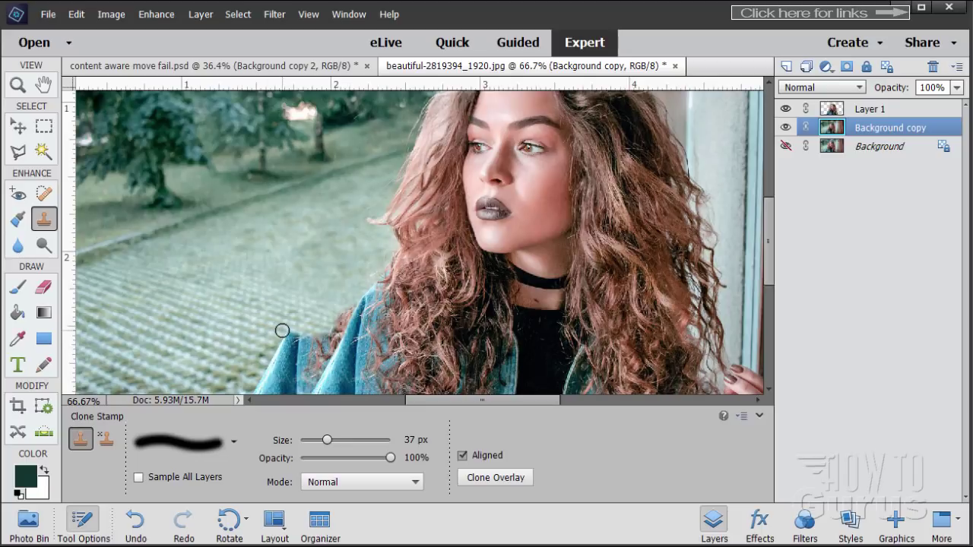
mouse_move(280, 330)
left_mouse_down()
mouse_move(283, 367)
mouse_move(288, 356)
left_mouse_up()
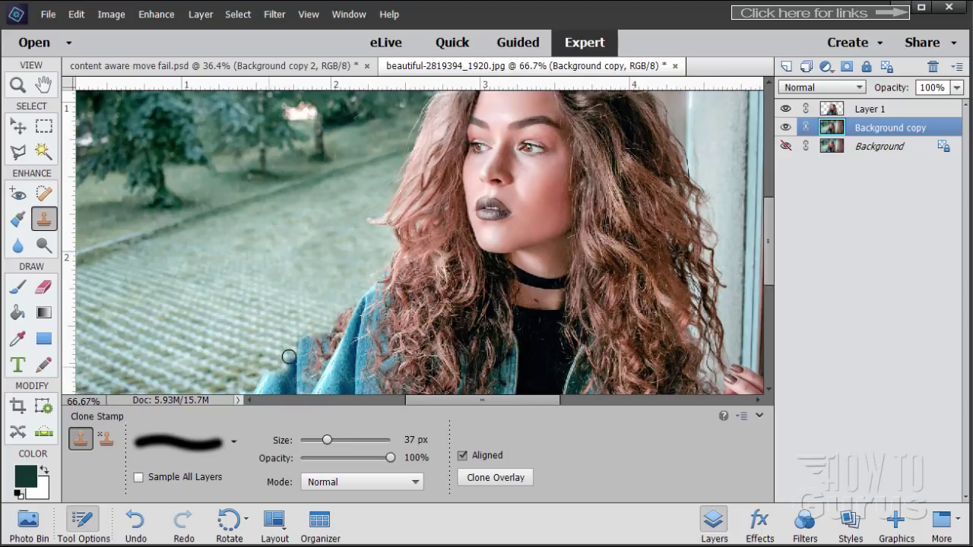
Step: Enlarge the Clone Stamp to 55 px and clone paving over the upper part of the leftover denim sleeve
scroll(292, 318, "down", 3)
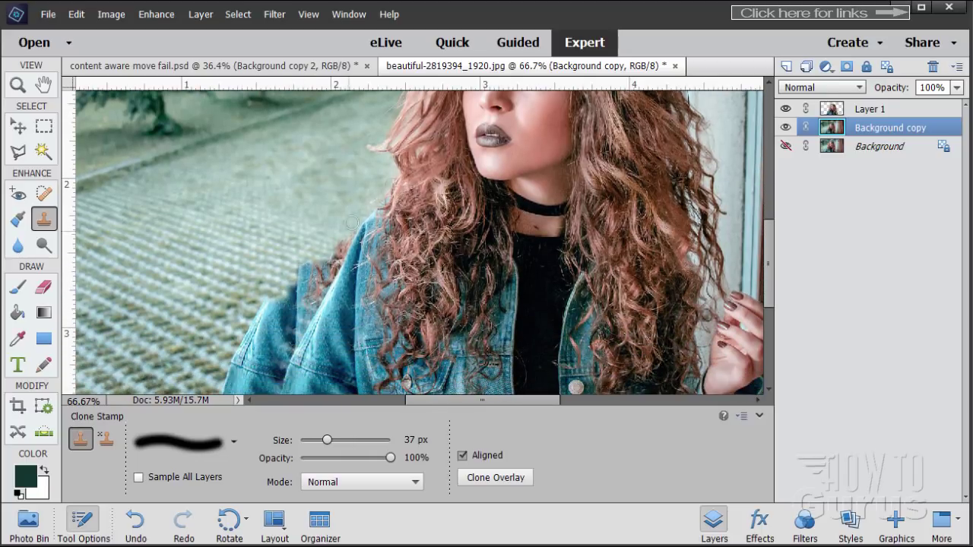
scroll(308, 173, "down", 1)
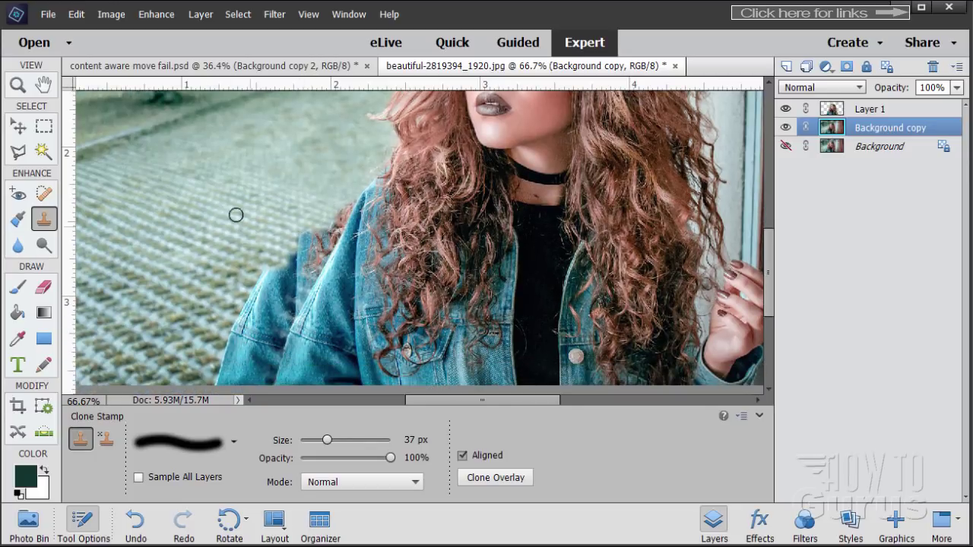
scroll(232, 323, "down", 1)
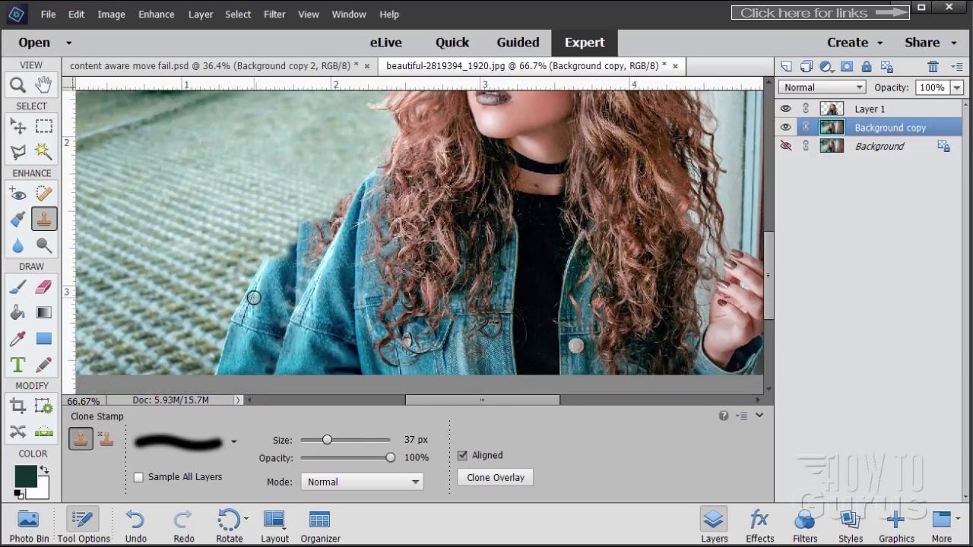
scroll(259, 247, "down", 1)
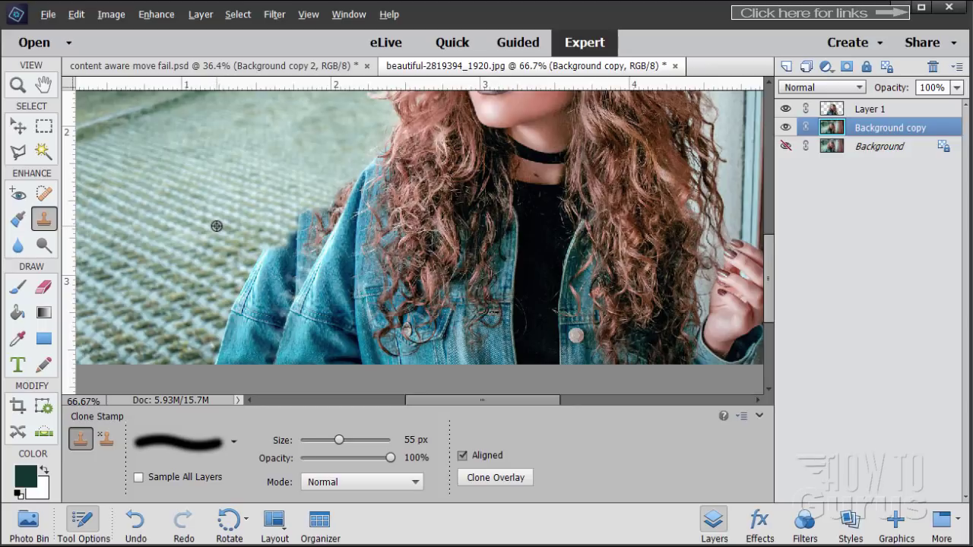
left_click(217, 225, "alt")
mouse_move(256, 241)
left_mouse_down()
mouse_move(285, 249)
mouse_move(268, 238)
mouse_move(302, 238)
mouse_move(291, 218)
mouse_move(303, 222)
mouse_move(308, 249)
mouse_move(263, 261)
left_mouse_up()
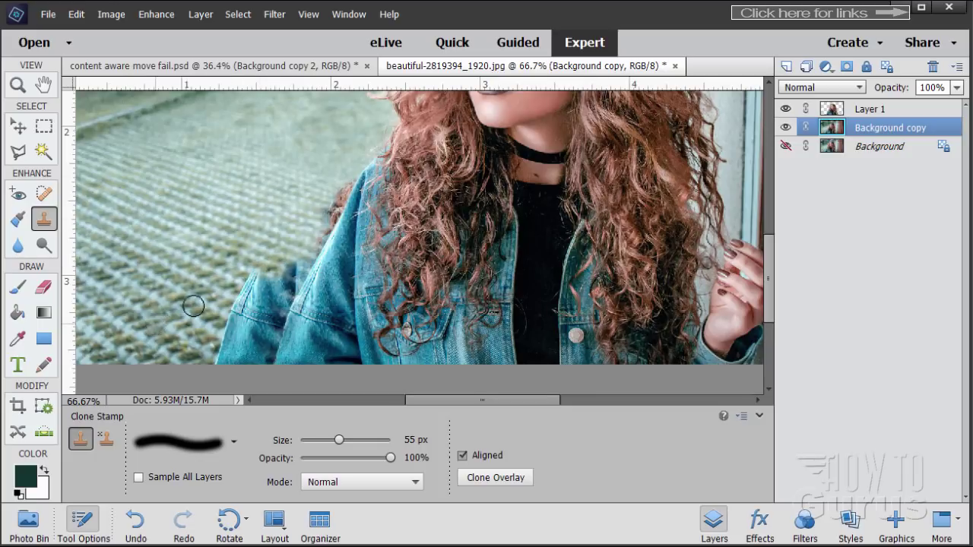
left_click(222, 203, "alt")
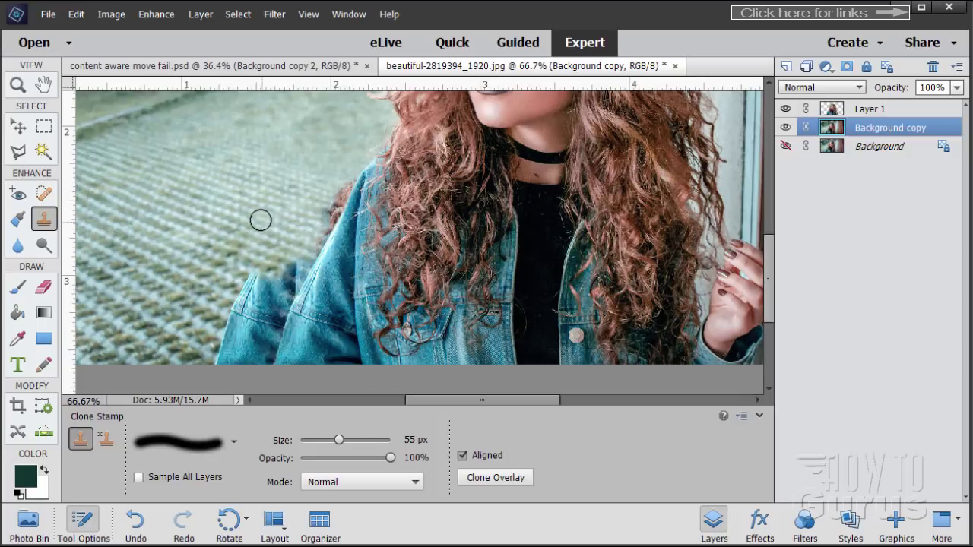
left_click_drag(260, 220, 297, 229)
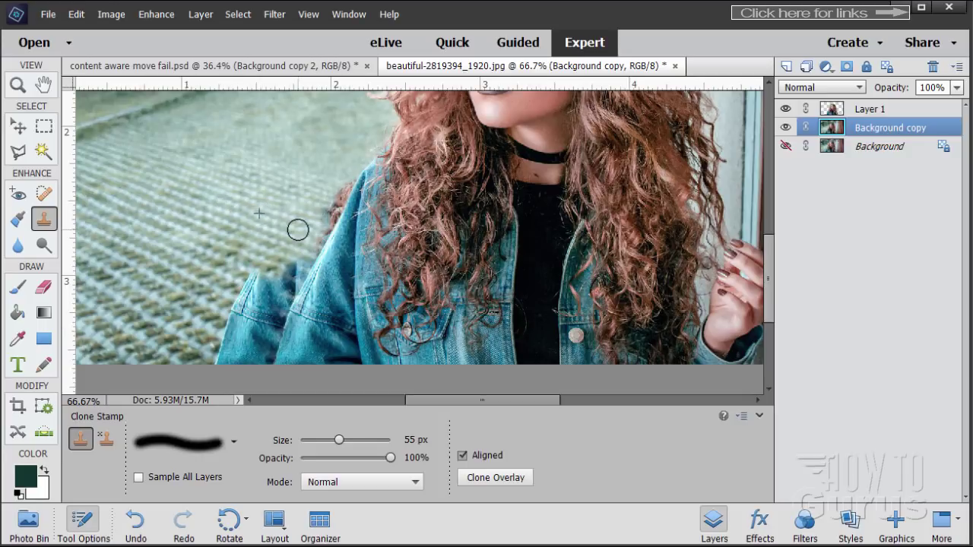
Step: Clone rows of paving over the middle of the leftover sleeve, from its outer edge to the woman's jacket
left_click(186, 251, "alt")
mouse_move(241, 279)
left_mouse_down()
mouse_move(275, 291)
mouse_move(260, 281)
mouse_move(263, 270)
mouse_move(289, 267)
left_mouse_up()
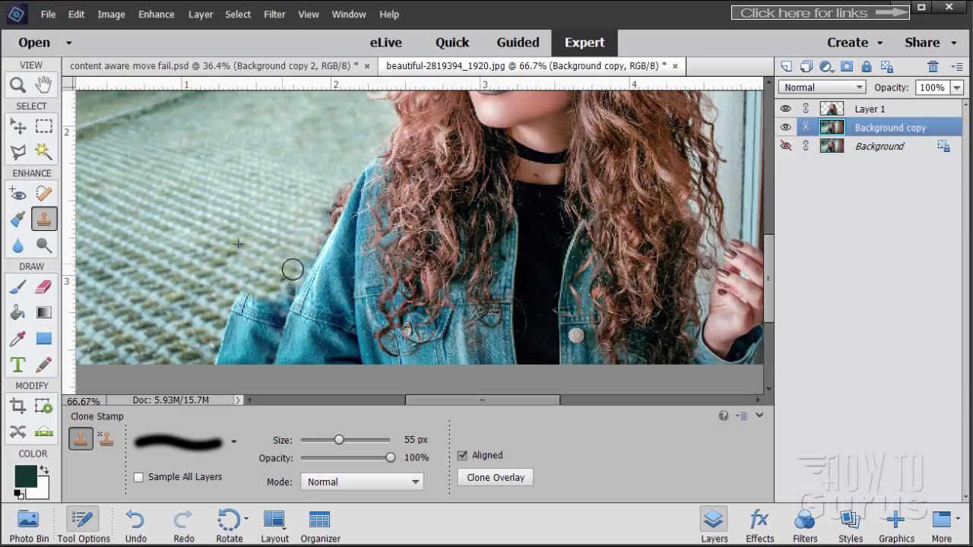
left_click(174, 278, "alt")
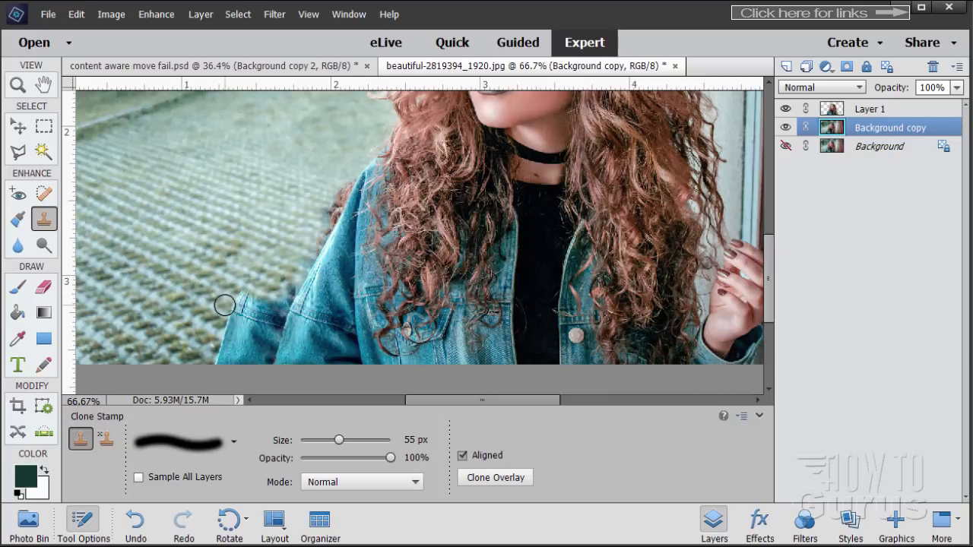
mouse_move(225, 304)
left_mouse_down()
mouse_move(247, 319)
mouse_move(229, 294)
mouse_move(274, 302)
left_mouse_up()
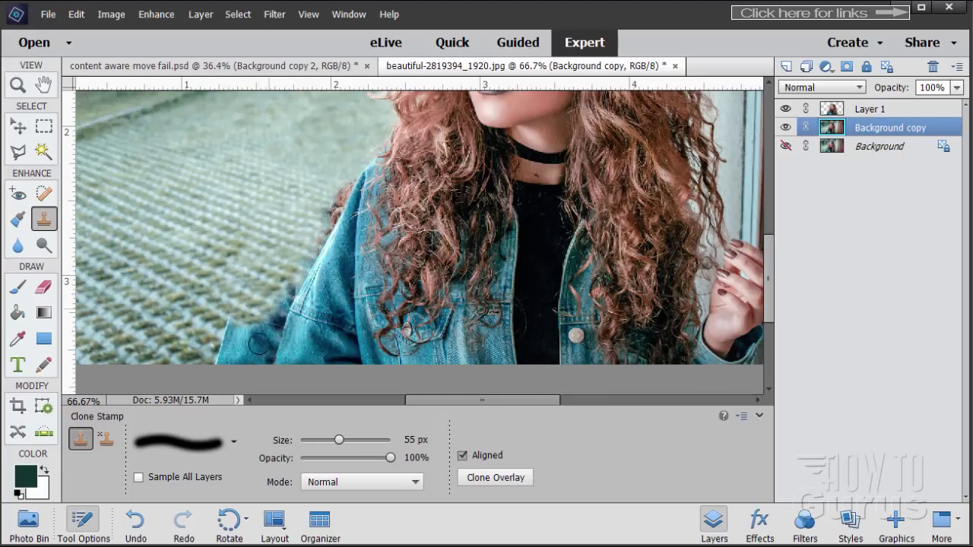
left_click(173, 266, "alt")
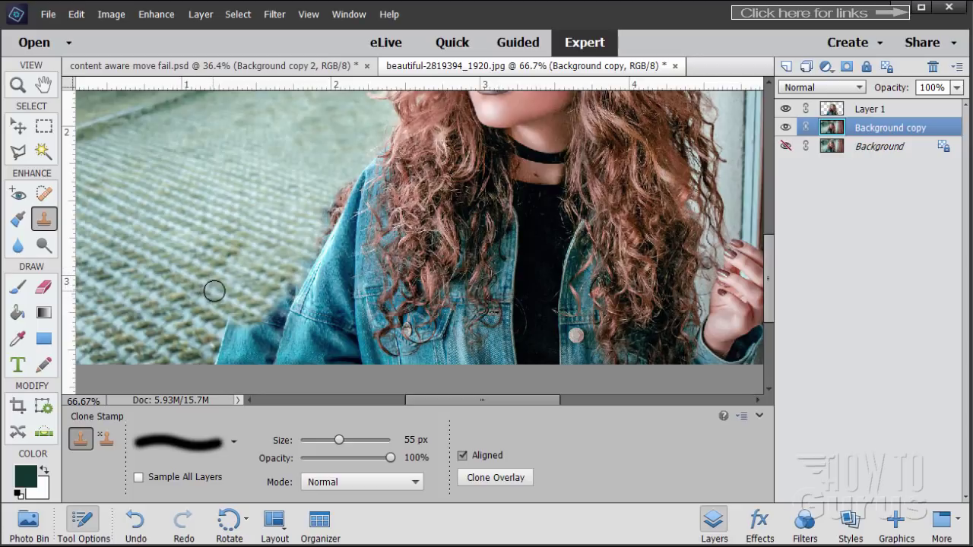
mouse_move(215, 289)
left_mouse_down()
mouse_move(239, 293)
mouse_move(225, 276)
mouse_move(222, 285)
left_mouse_up()
left_click(207, 339)
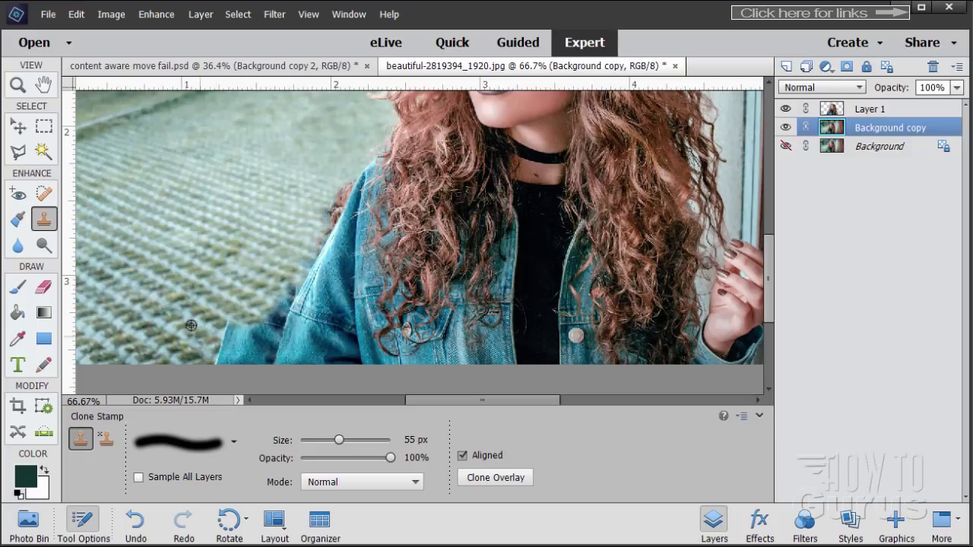
Step: Clone paving over the last piece of leftover sleeve at the bottom edge of the photo
left_click(154, 297, "alt")
mouse_move(224, 341)
left_mouse_down()
mouse_move(205, 358)
mouse_move(157, 322)
mouse_move(218, 359)
mouse_move(247, 349)
left_mouse_up()
left_click(157, 322, "alt")
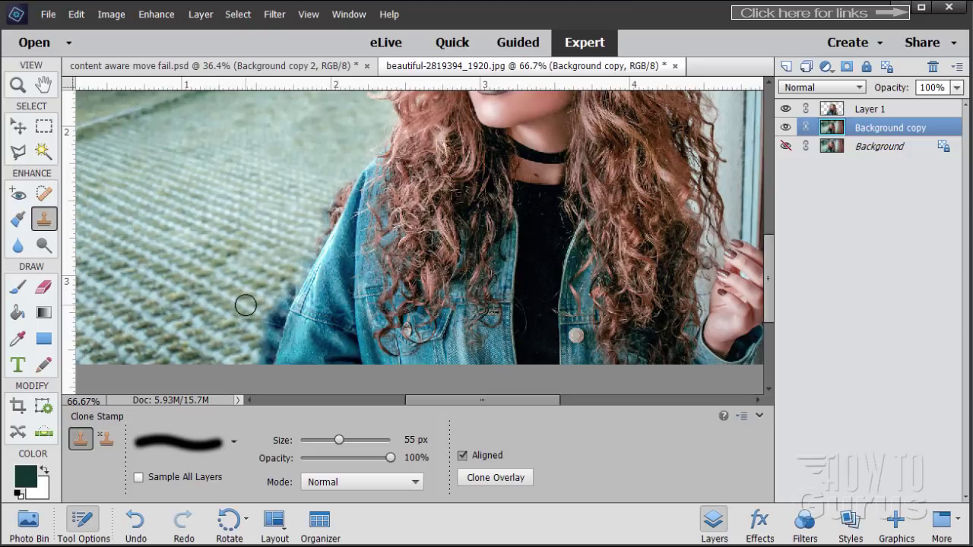
left_click_drag(244, 304, 264, 313)
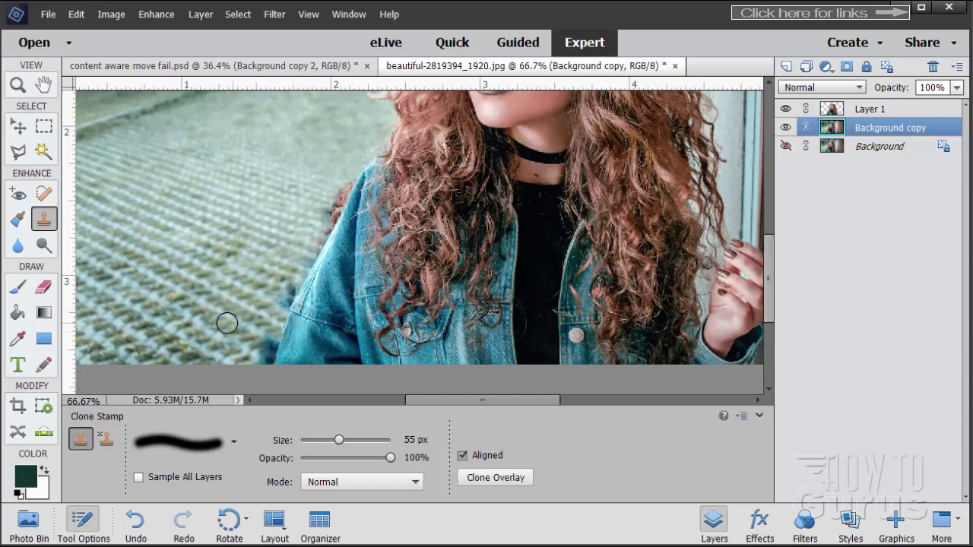
Step: Clone paving over the dark fringe along the woman's sleeve and the remaining leftover hair beside her shoulder
left_click(189, 297, "alt")
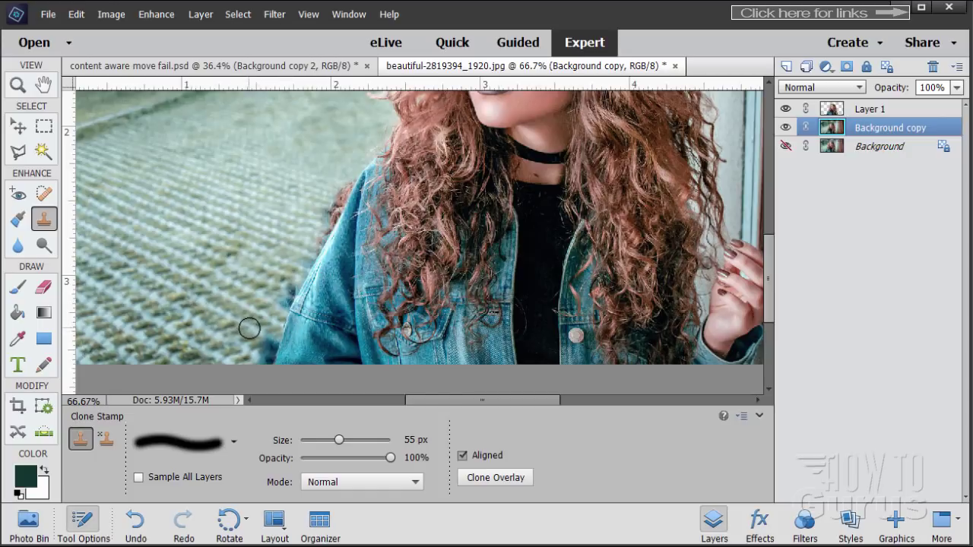
mouse_move(249, 328)
left_mouse_down()
mouse_move(278, 342)
mouse_move(266, 334)
mouse_move(265, 360)
mouse_move(282, 365)
mouse_move(286, 312)
mouse_move(304, 311)
mouse_move(279, 291)
mouse_move(274, 299)
left_mouse_up()
left_click(200, 326, "alt")
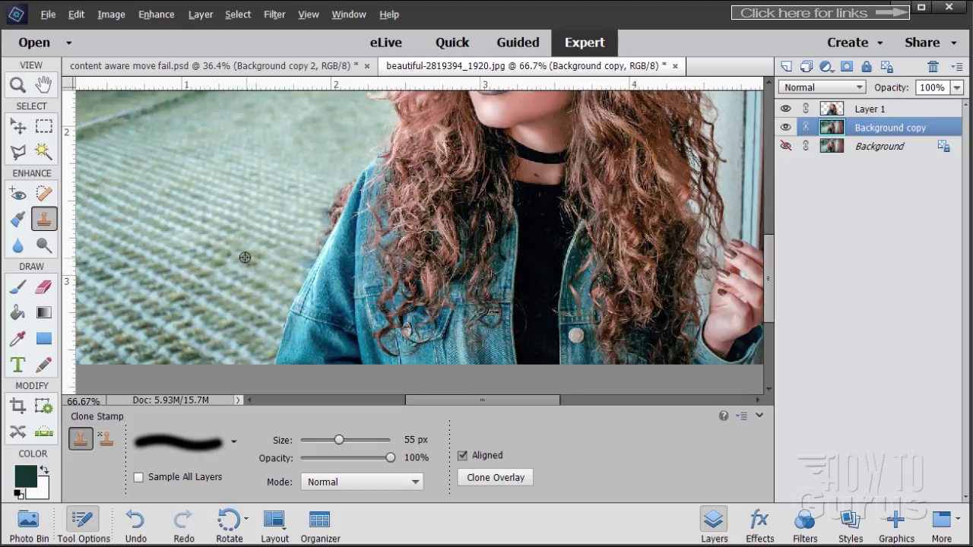
mouse_move(291, 277)
left_mouse_down()
mouse_move(300, 282)
mouse_move(334, 241)
mouse_move(317, 257)
mouse_move(300, 228)
mouse_move(376, 163)
left_mouse_up()
left_click(282, 243, "alt")
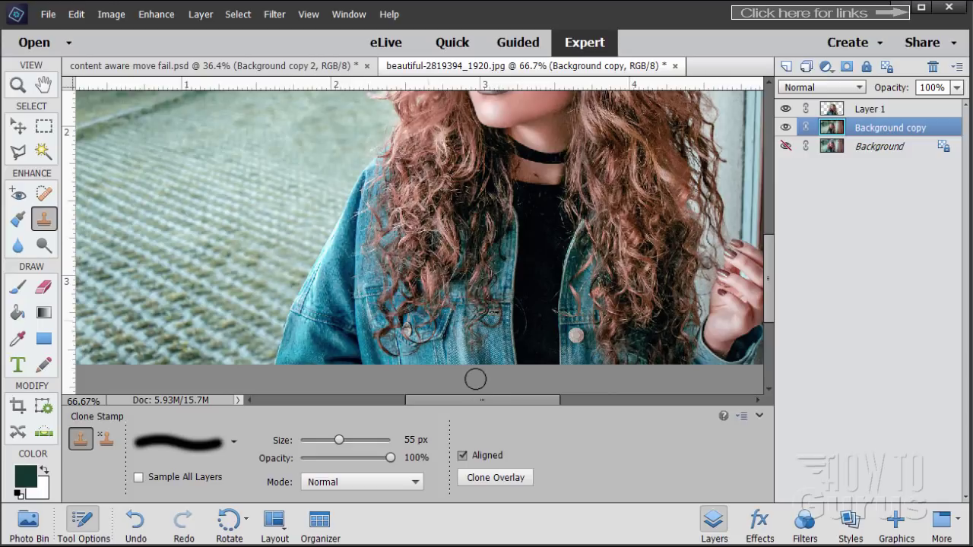
Step: Fit the whole photo in the view to check the cloned background around the repositioned woman
left_click_drag(461, 401, 502, 401)
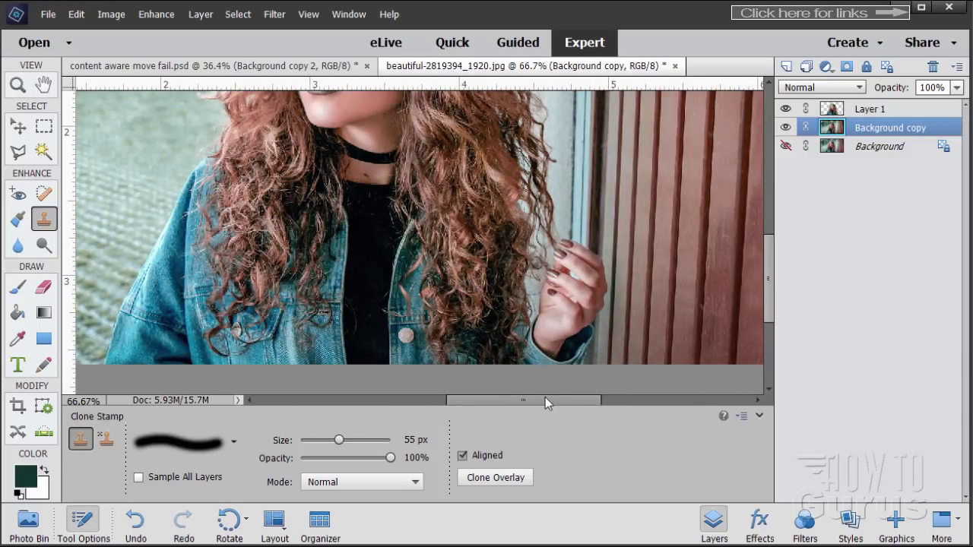
left_click_drag(546, 403, 510, 401)
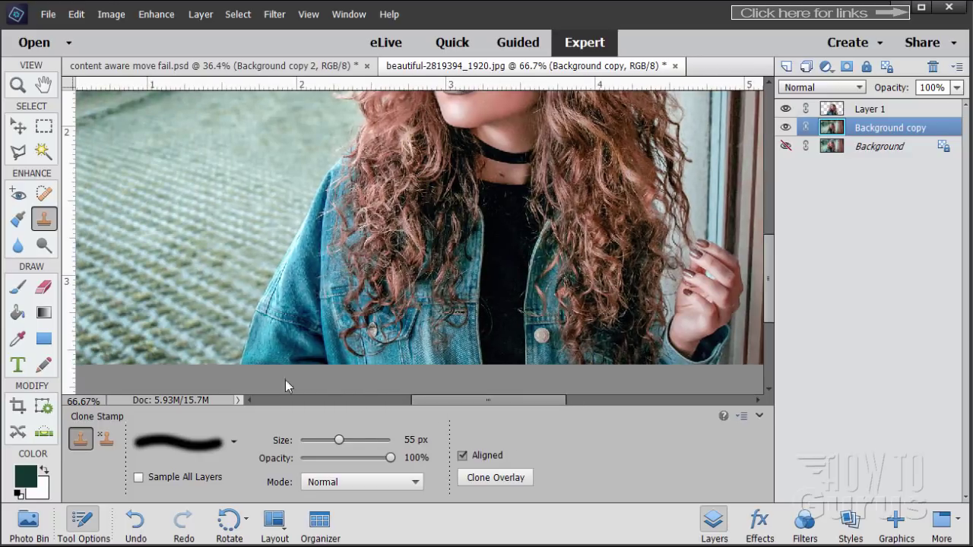
left_click(17, 86)
left_click(401, 440)
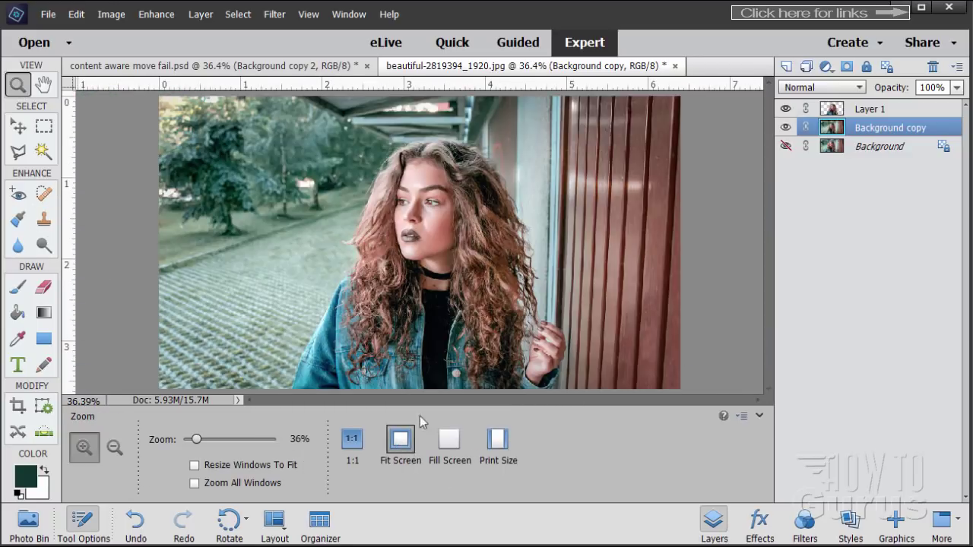
Step: Duplicate the original Background layer and place the duplicate at the top of the layer stack
left_click(17, 129)
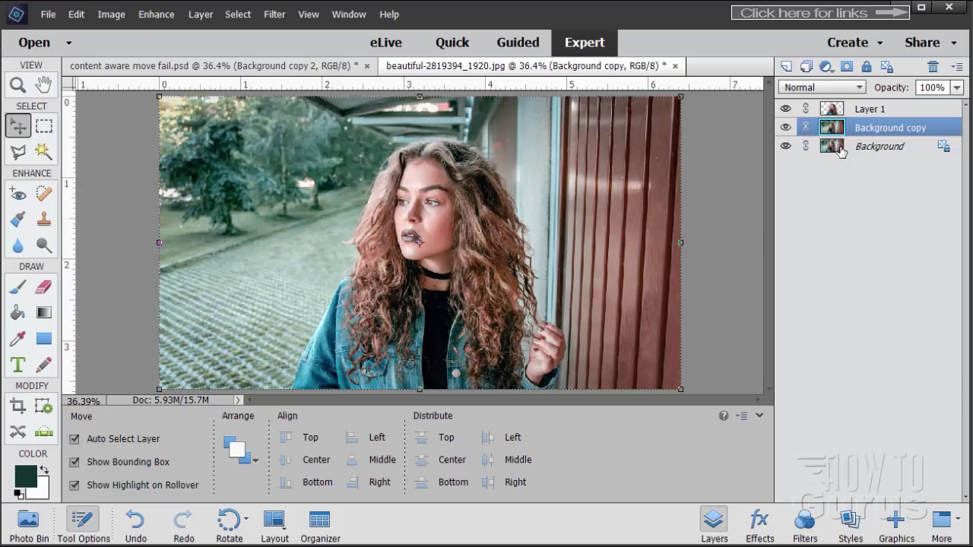
left_click(844, 149)
left_click_drag(834, 149, 787, 67)
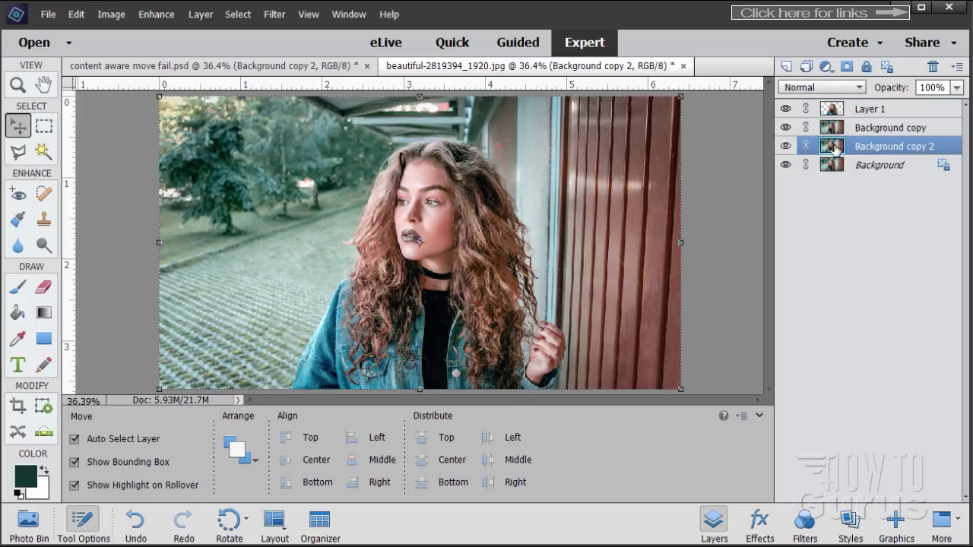
left_click_drag(834, 148, 826, 105)
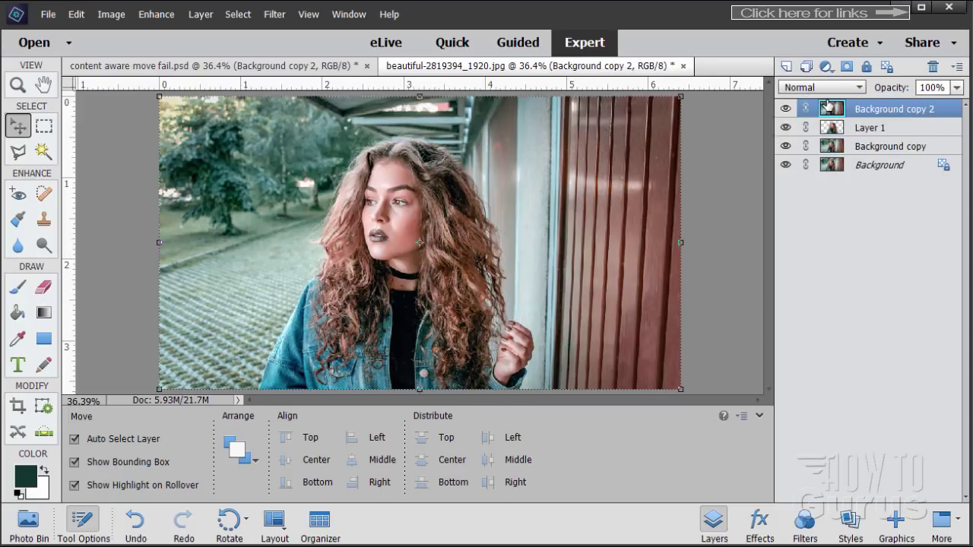
Step: Toggle the visibility of the top duplicate of the original photo to compare before and after, leaving it hidden
left_click(787, 109)
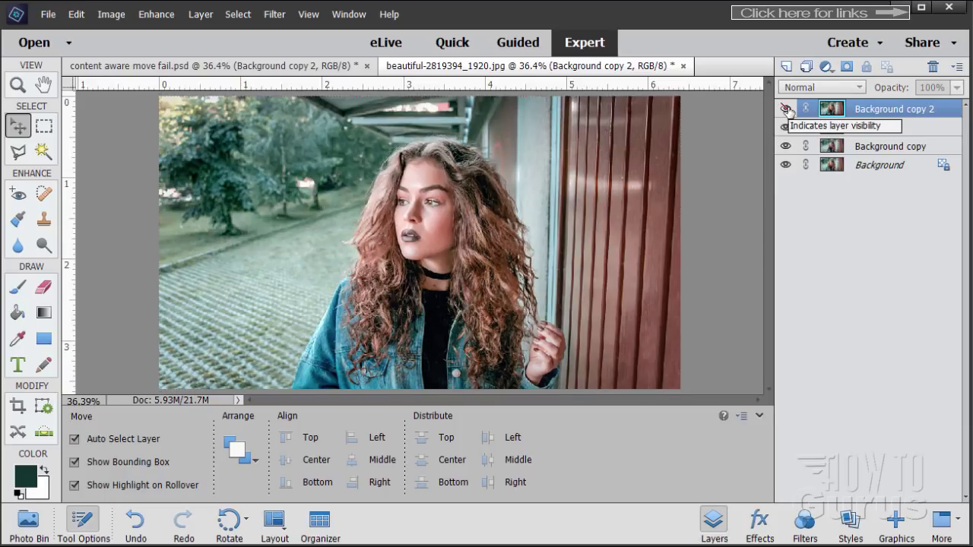
left_click(786, 109)
left_click(787, 109)
left_click(786, 109)
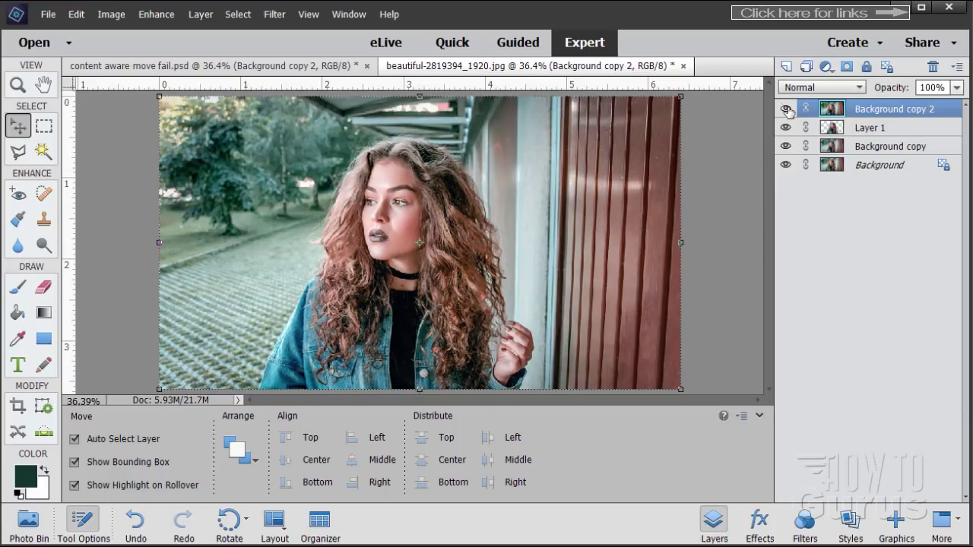
left_click(787, 109)
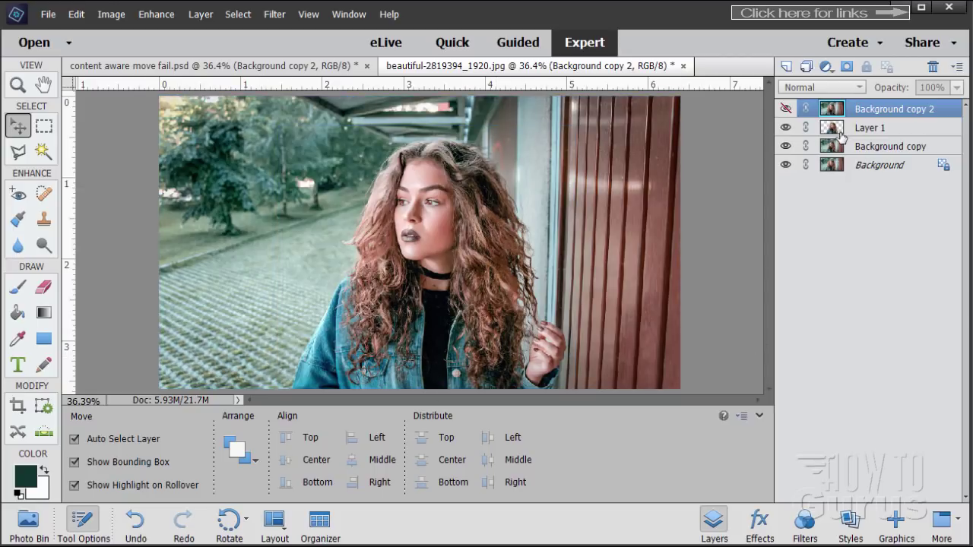
Step: Toggle Layer 1 off and on to compare the moved cut-out with the cloned layer beneath, leaving it visible
left_click(786, 128)
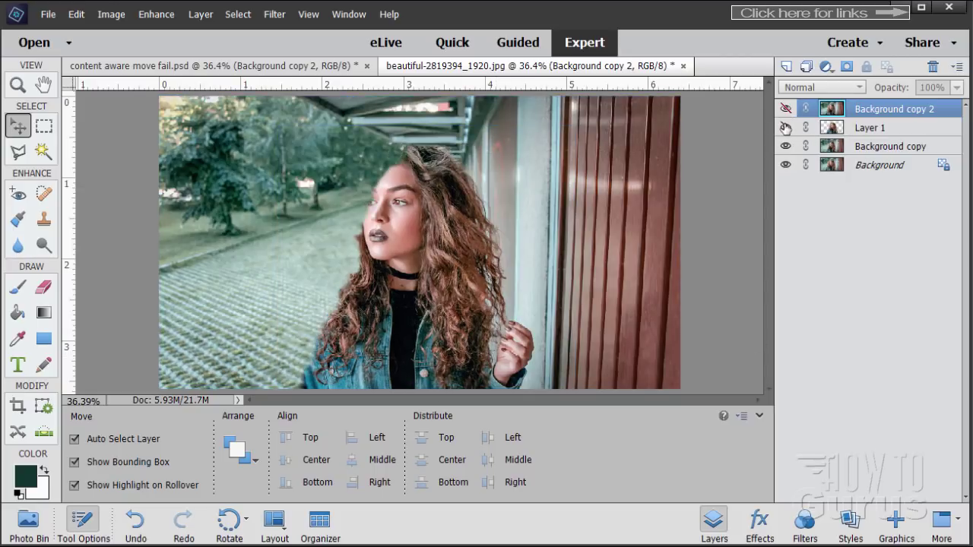
left_click(786, 128)
left_click(785, 127)
left_click(786, 128)
left_click(786, 128)
left_click(786, 128)
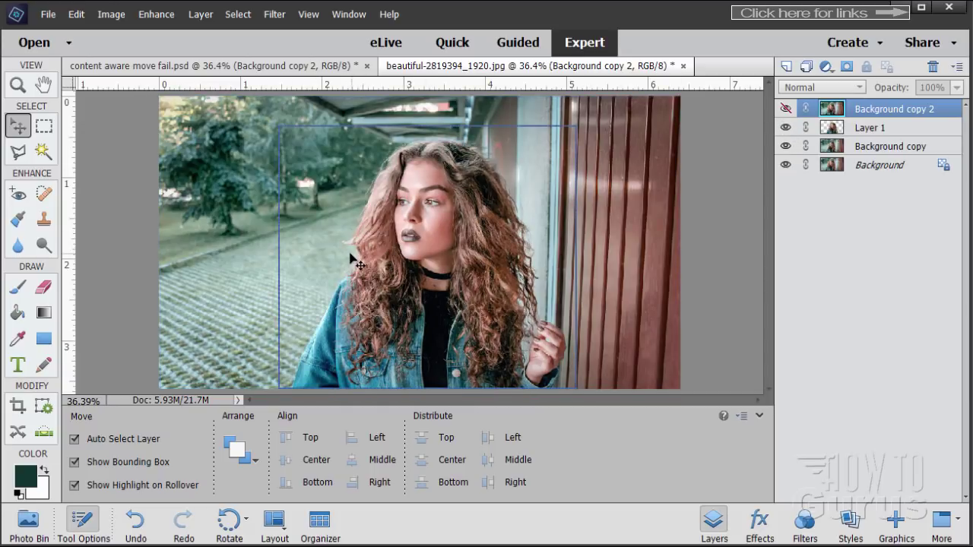